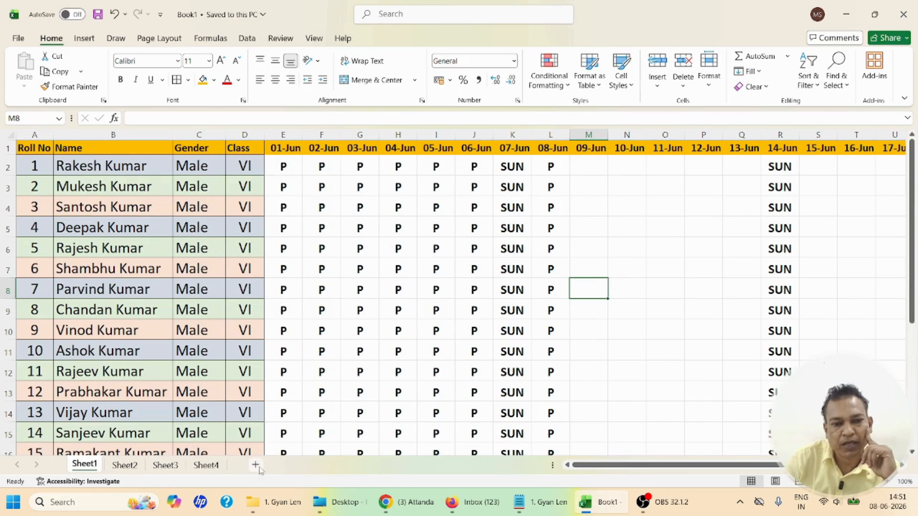
Step: Add a new blank Sheet5 and review the Roll No and Name headers on Sheet1
left_click(256, 465)
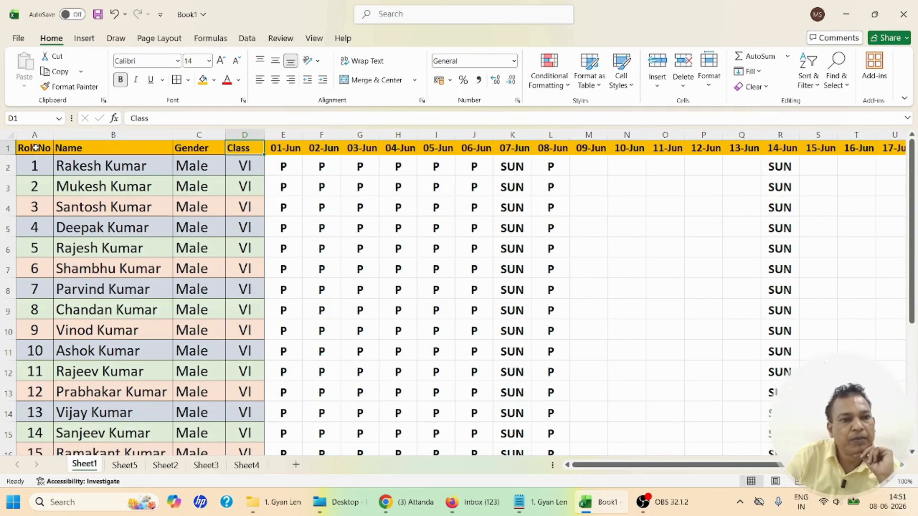
left_click(35, 148)
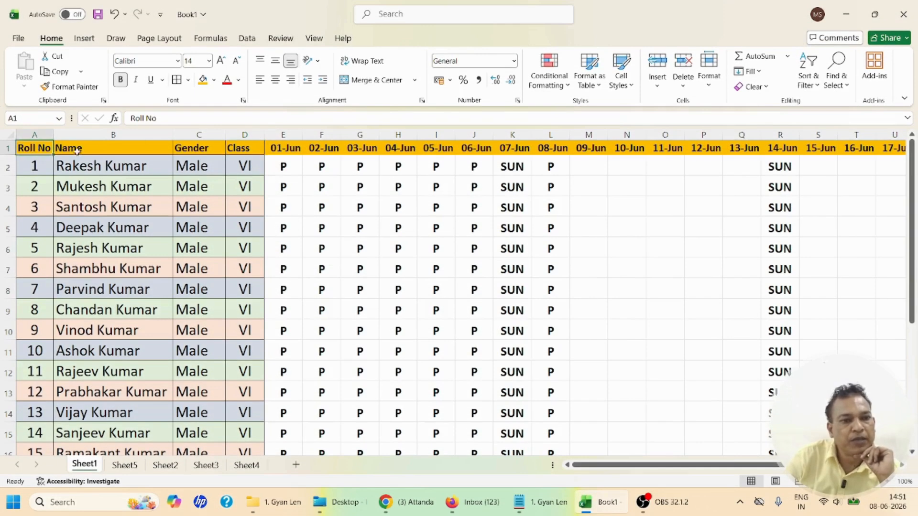
left_click(95, 147)
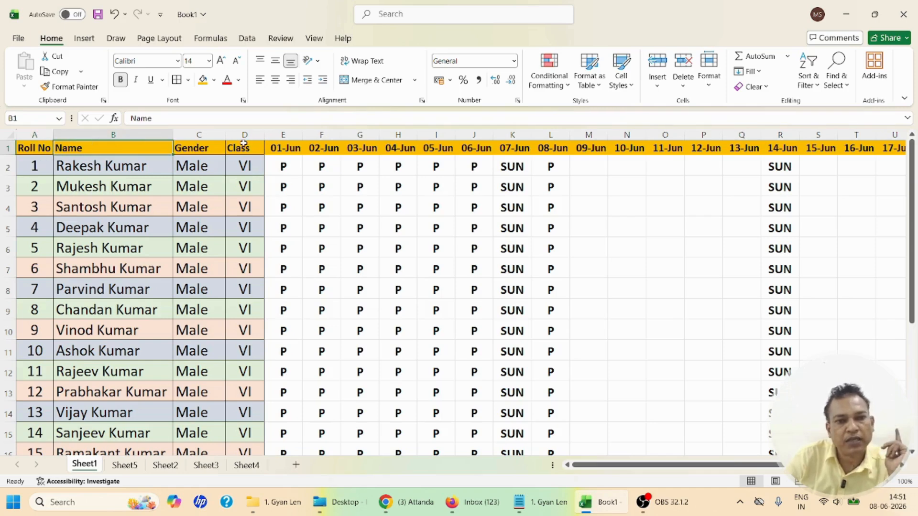
Step: On Sheet5, enter Roll No in A1, with Gender mistakenly typed into B1
left_click(125, 464)
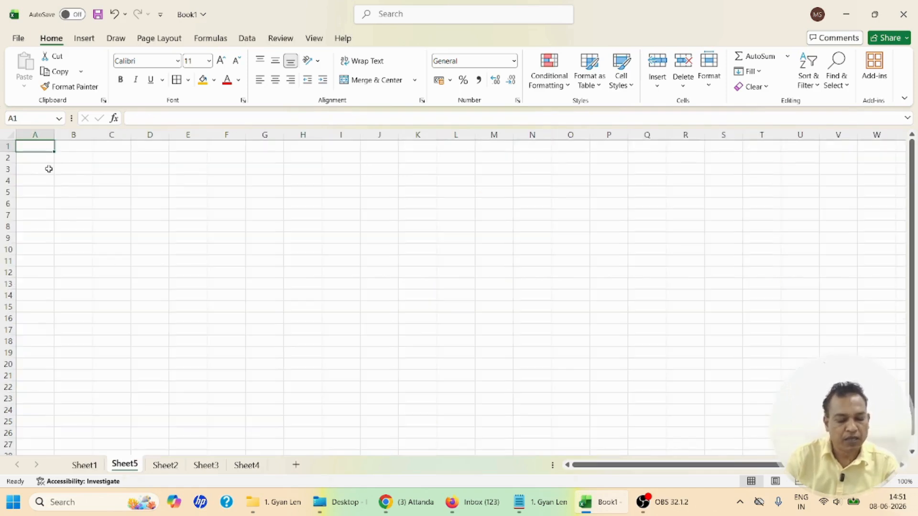
type("Roll No")
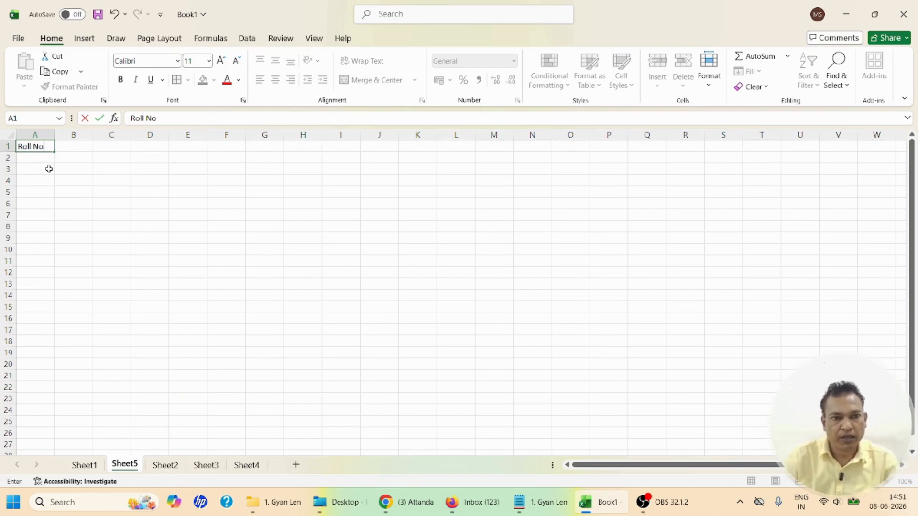
left_click(70, 149)
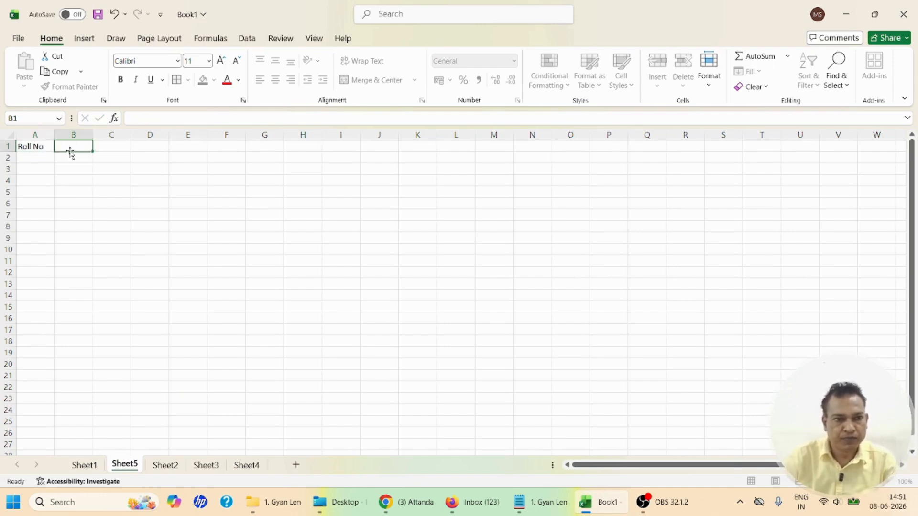
type("D")
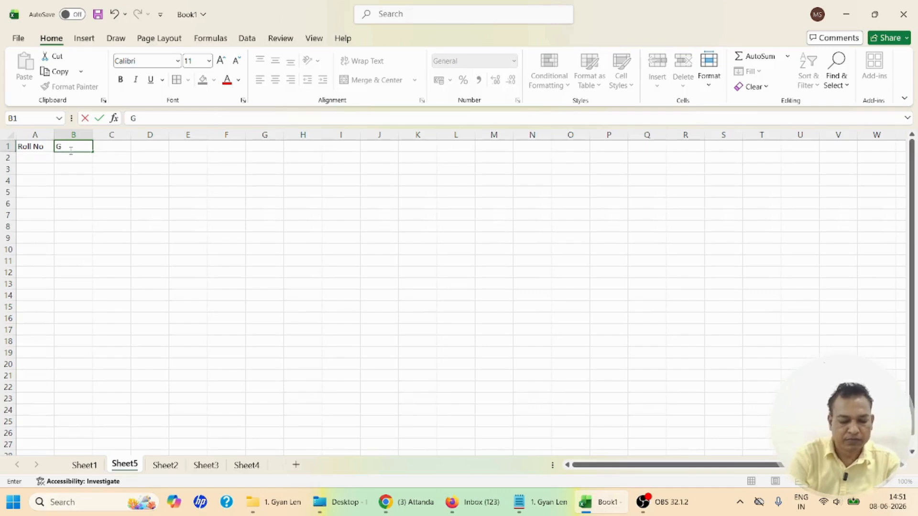
type("ender")
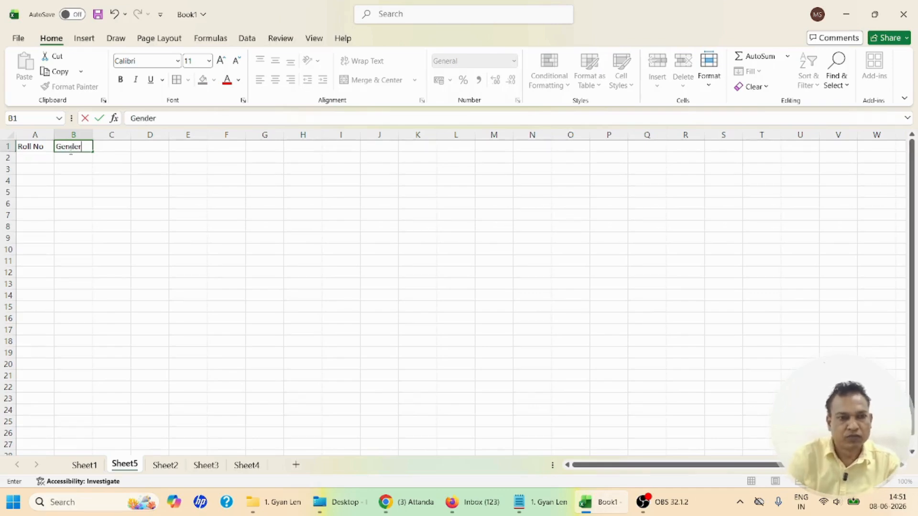
left_click(119, 146)
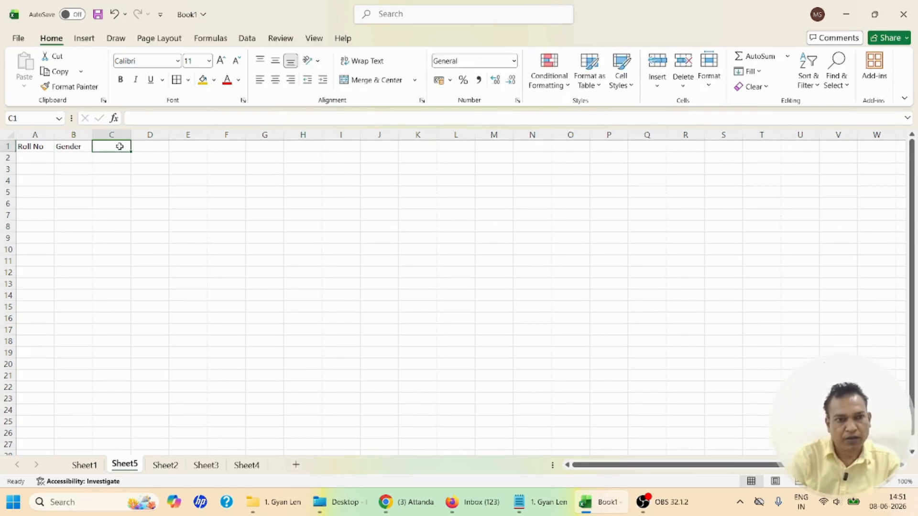
Step: Replace B1 with Name, then enter Gender in C1 and Class in D1
left_click(80, 148)
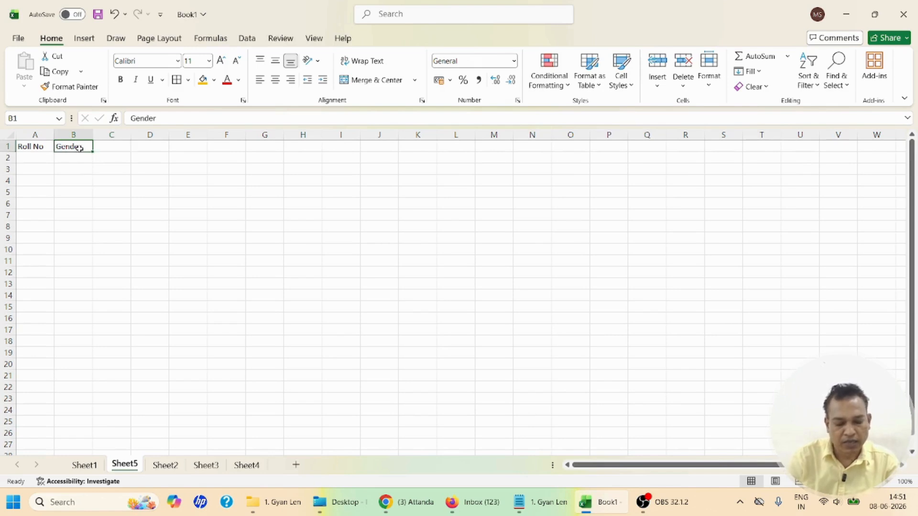
type("Name")
left_click(118, 146)
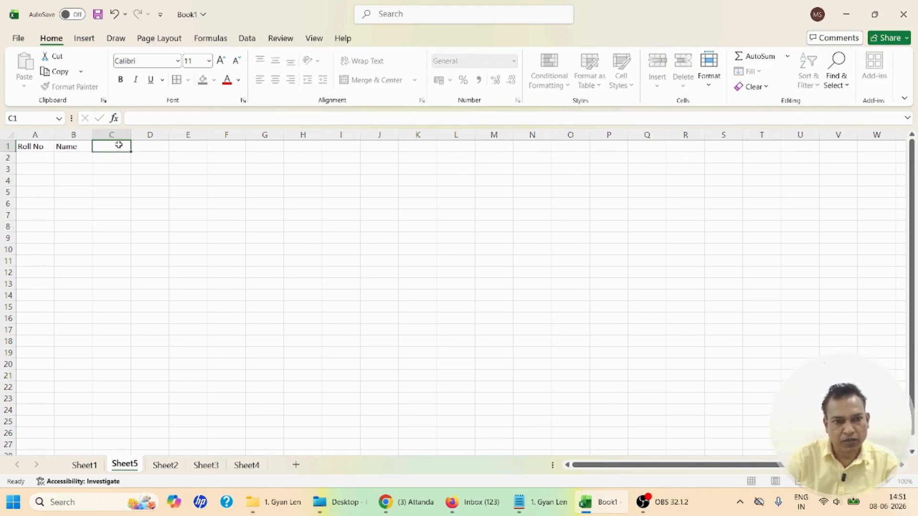
type("Gender")
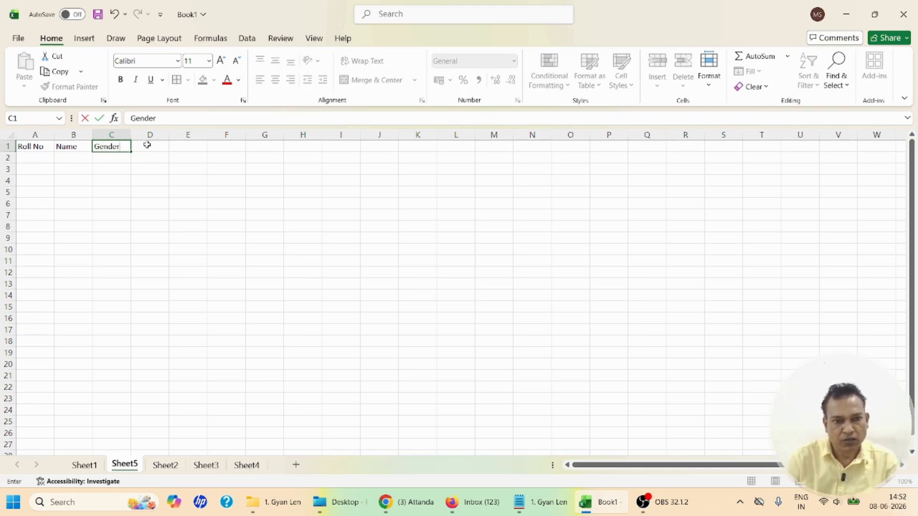
left_click(147, 145)
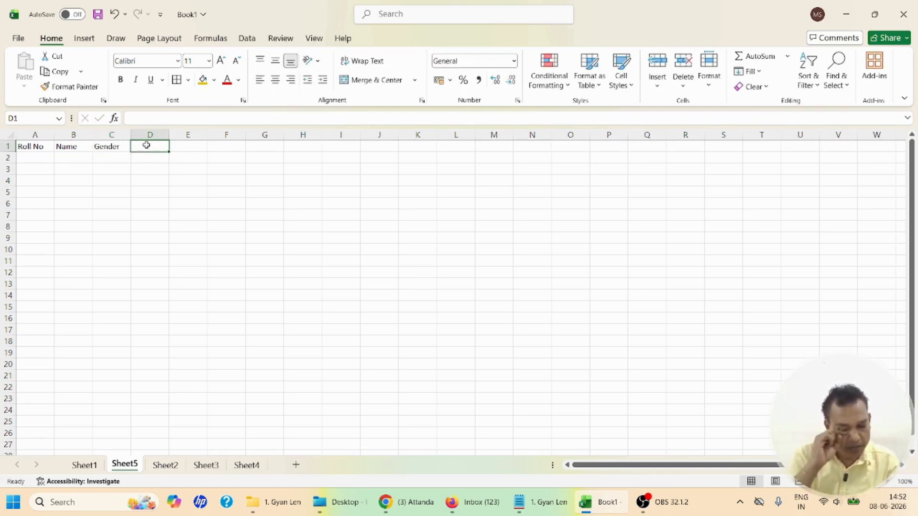
type("Class")
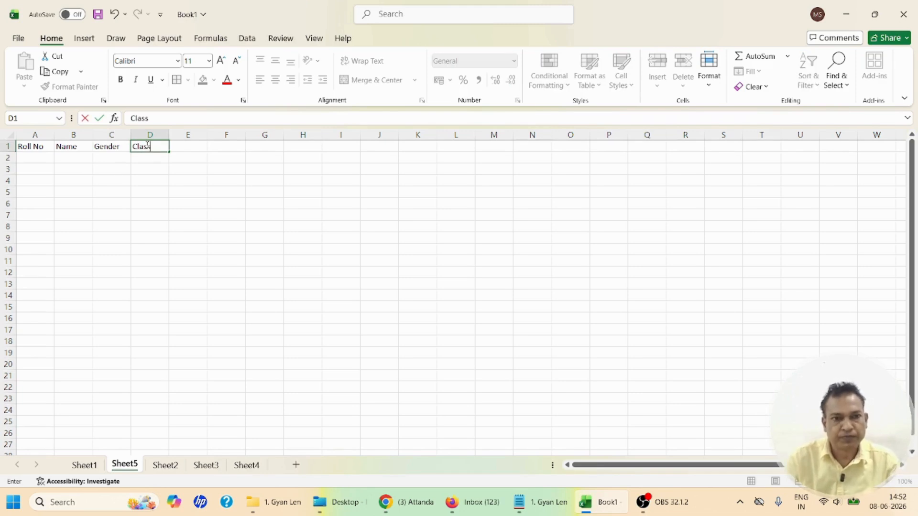
left_click(203, 193)
left_click(184, 146)
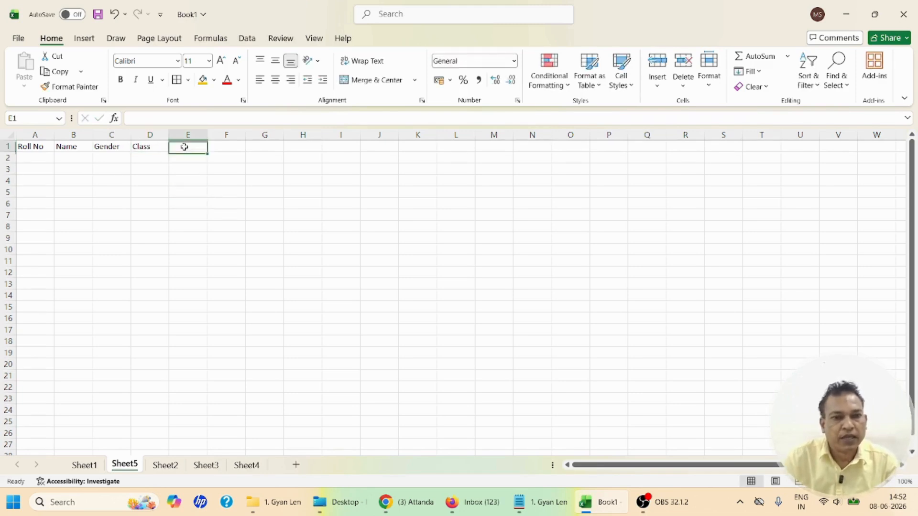
Step: Compare with Sheet1's Roll No to Class headers, then return to Sheet5
left_click(26, 146)
left_click(85, 465)
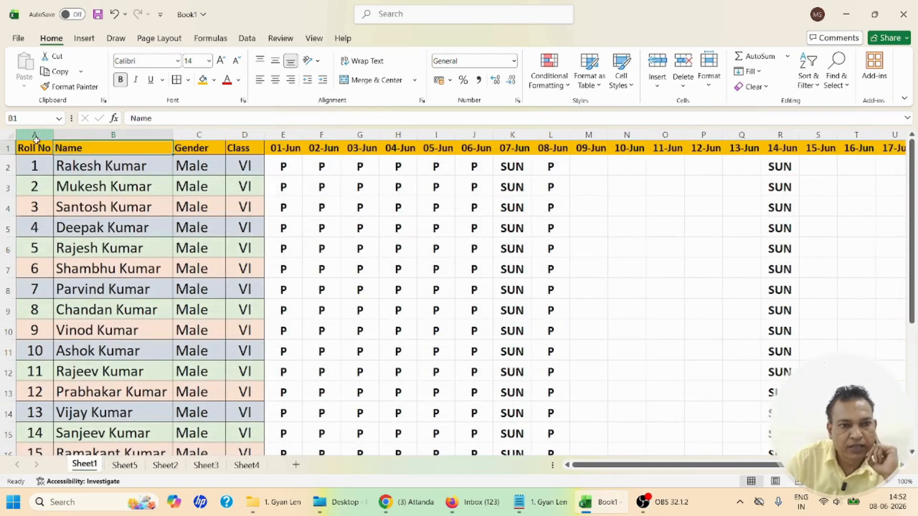
left_click(32, 145)
left_click_drag(229, 148, 149, 147)
left_click(124, 465)
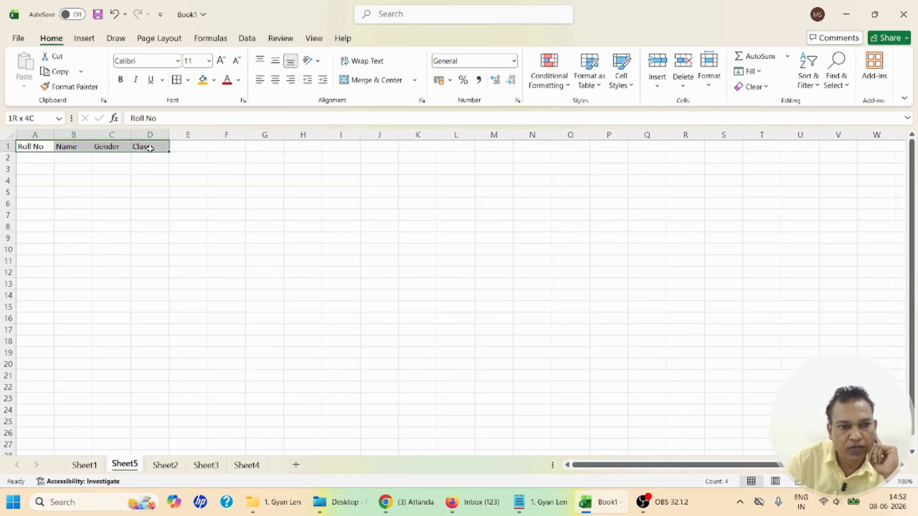
Step: Give the A1:D1 headers a green fill and bold 16-point text, and widen column A
left_click(214, 80)
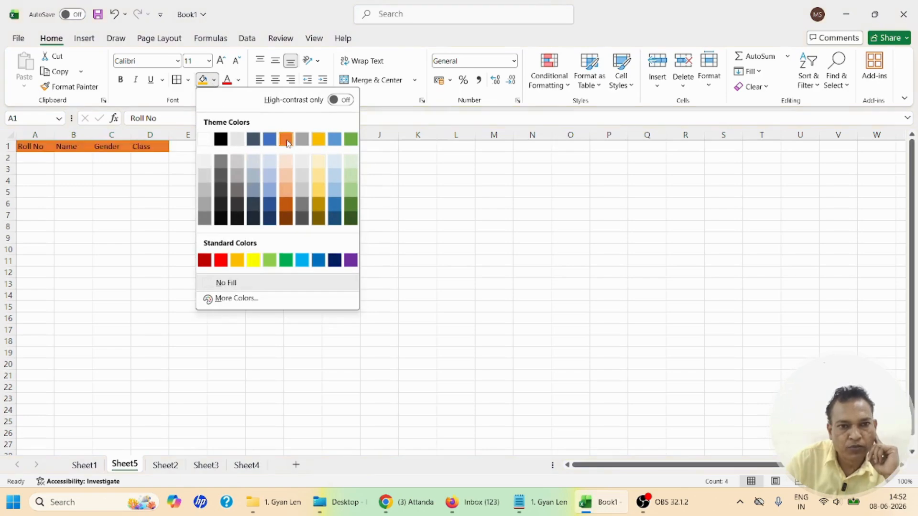
left_click(351, 143)
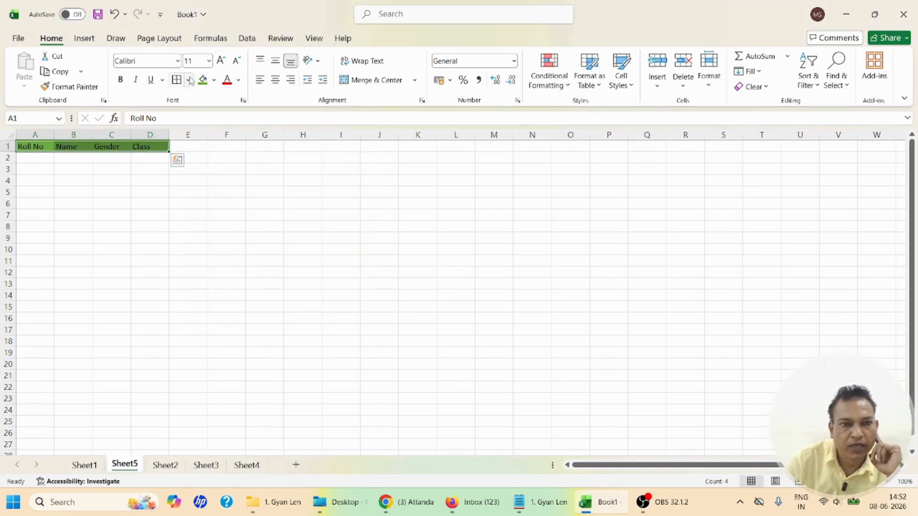
left_click(209, 61)
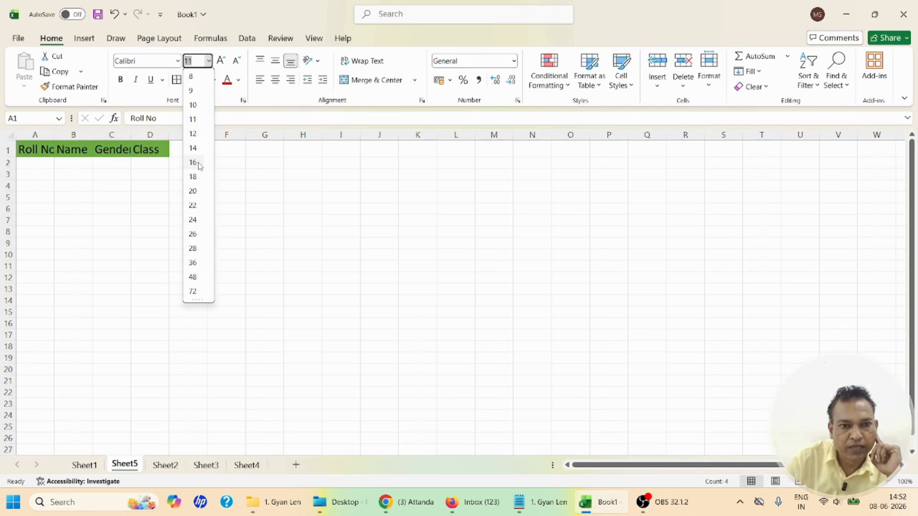
left_click(193, 162)
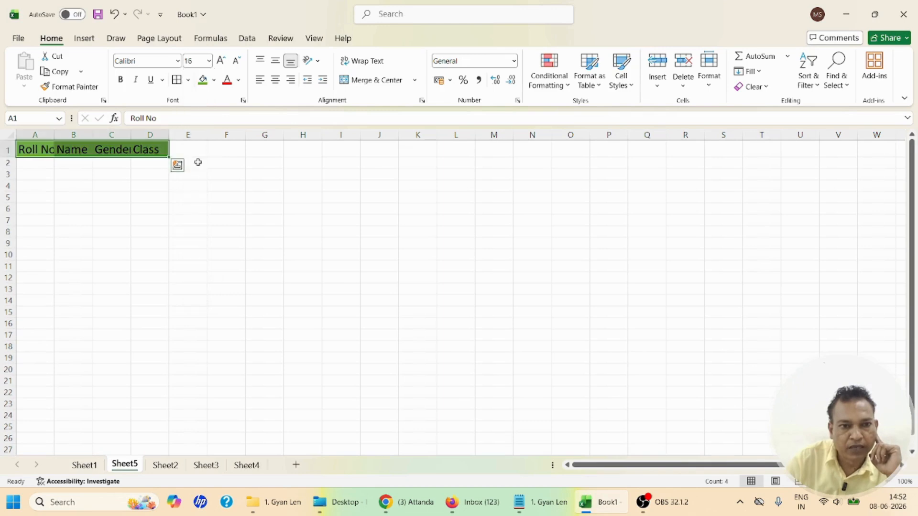
left_click(121, 81)
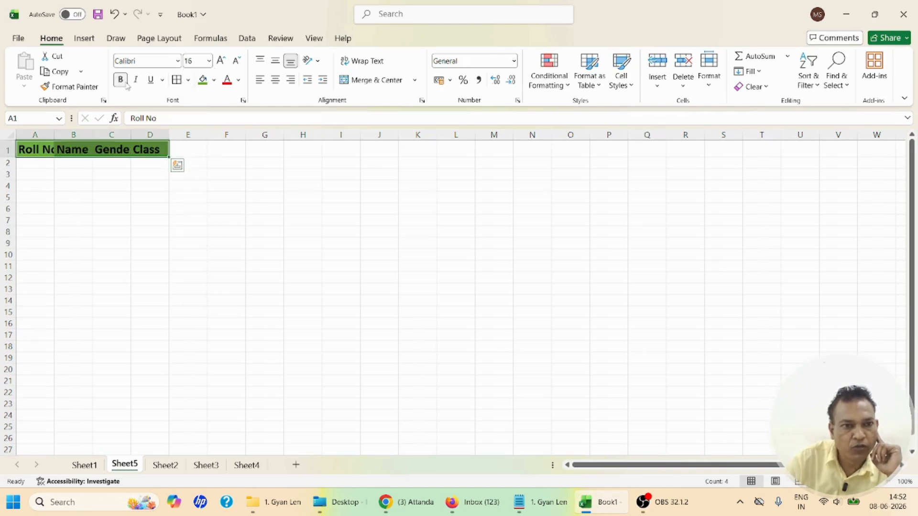
left_click(44, 184)
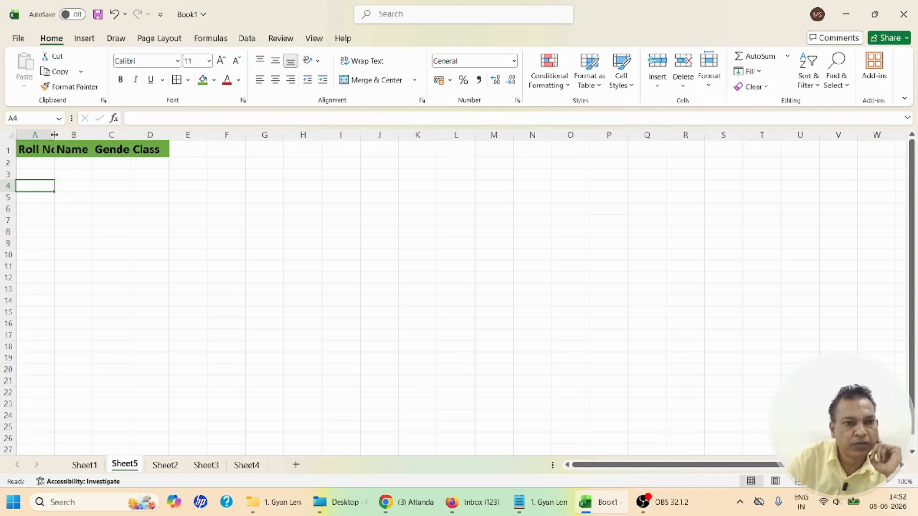
left_click_drag(54, 134, 223, 133)
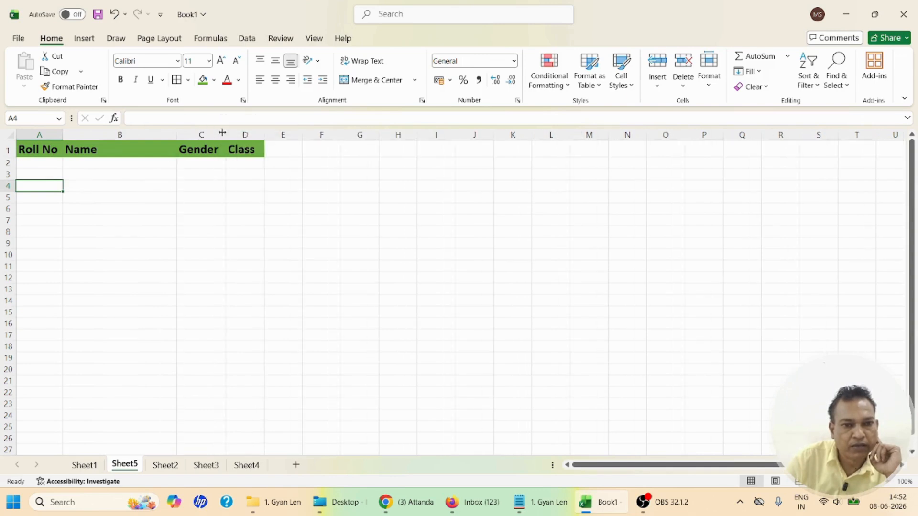
Step: Enter roll numbers 1 and 2 in A2:A3 and extend the series down column A
left_click(55, 162)
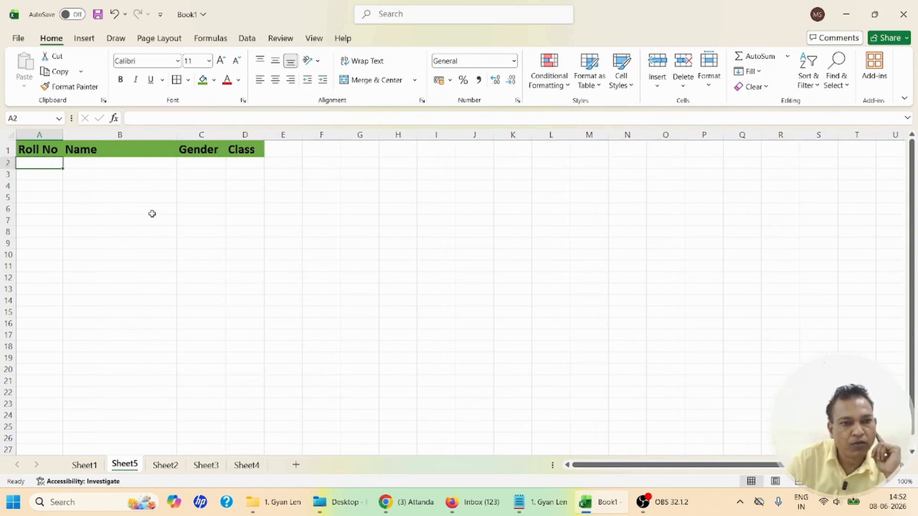
type("1")
left_click(56, 177)
type("1")
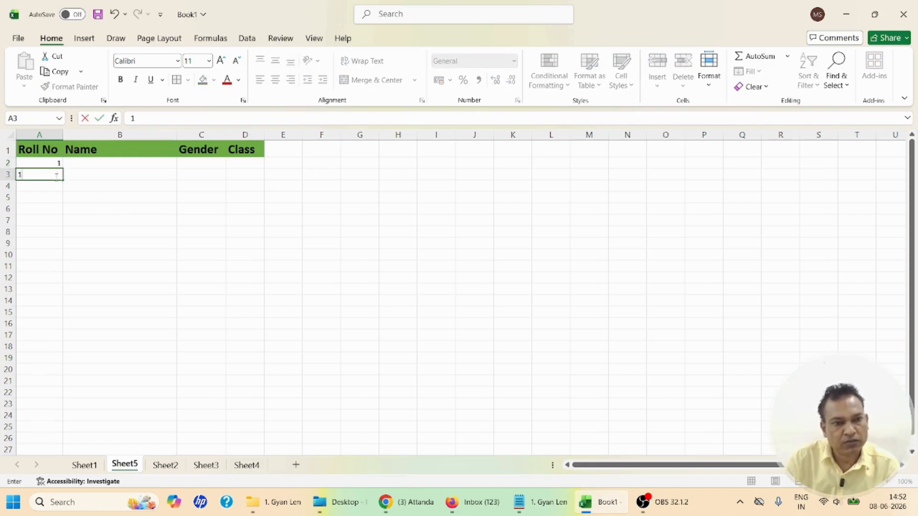
type("2")
left_click(35, 189)
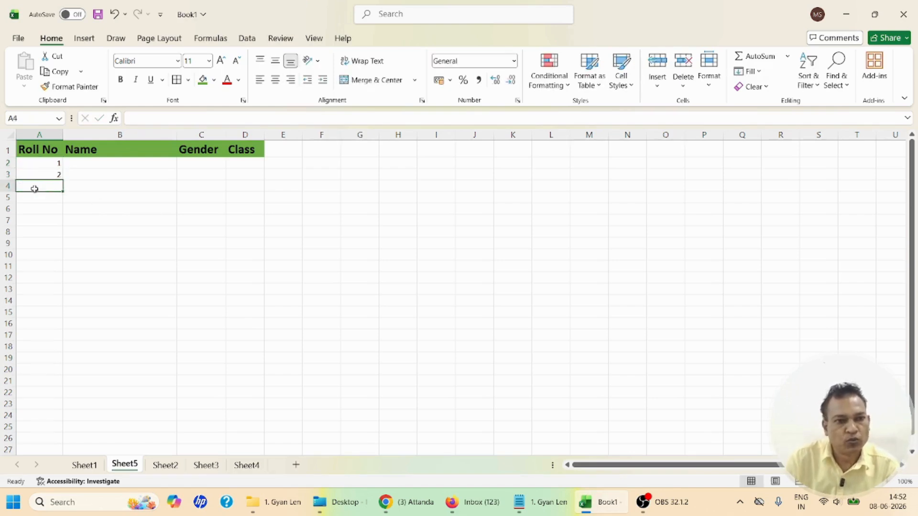
left_click_drag(38, 161, 36, 174)
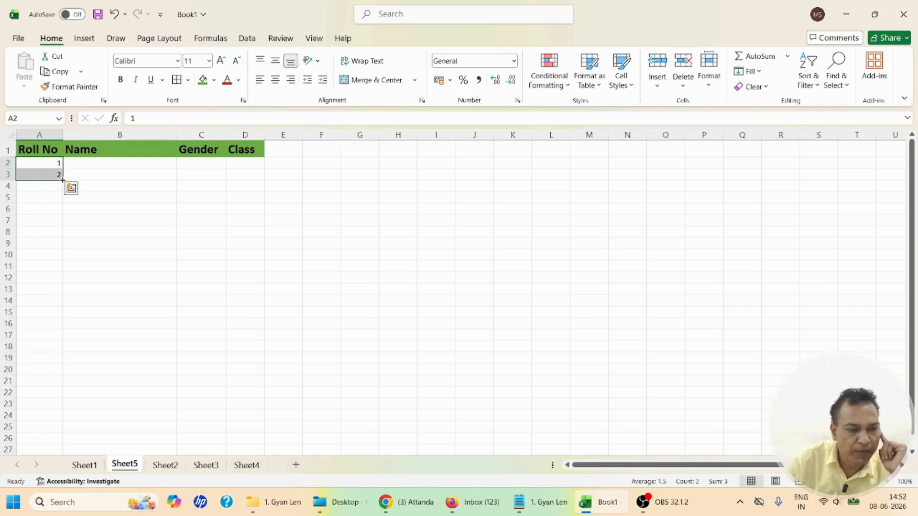
left_click_drag(64, 179, 67, 271)
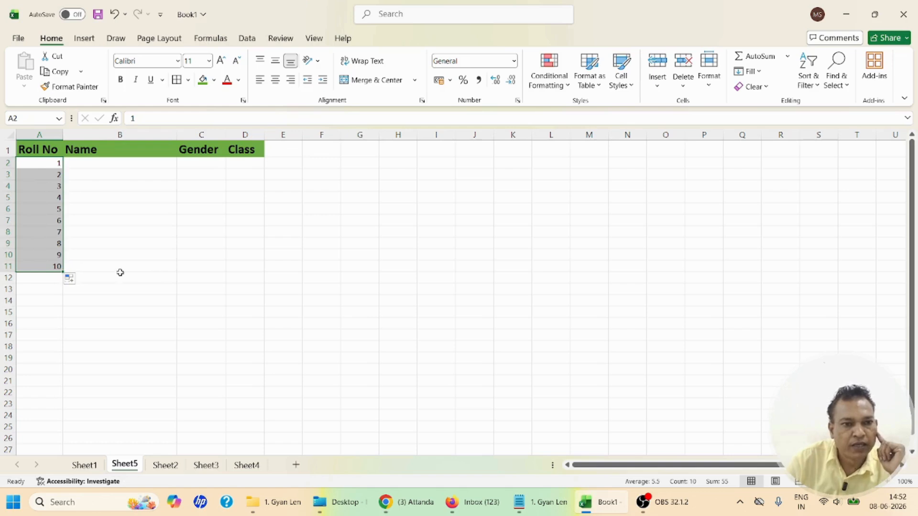
Step: Type the first two students' names into B2 and B3
left_click(98, 163)
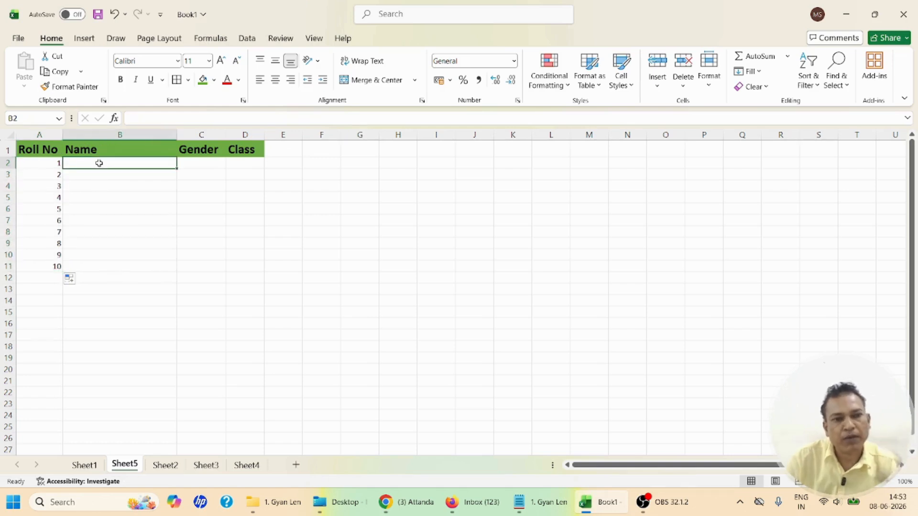
type("Ra")
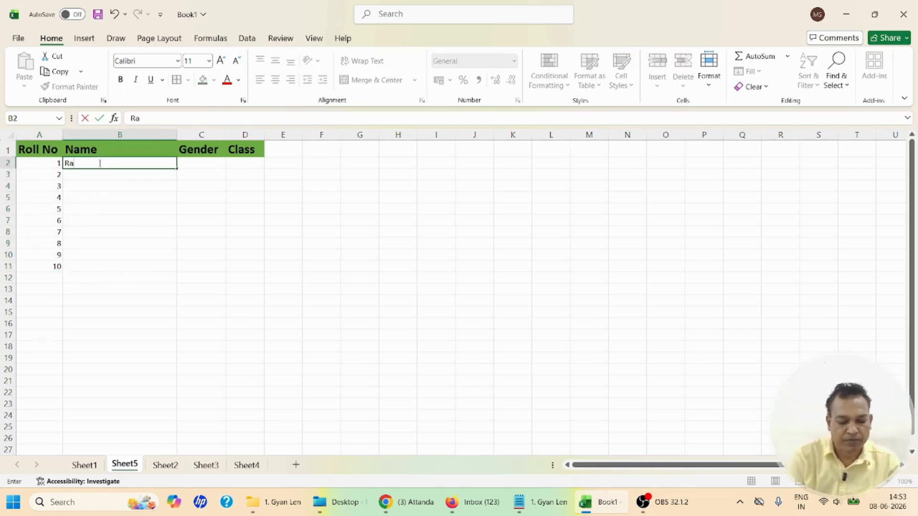
type("kesh Kumar")
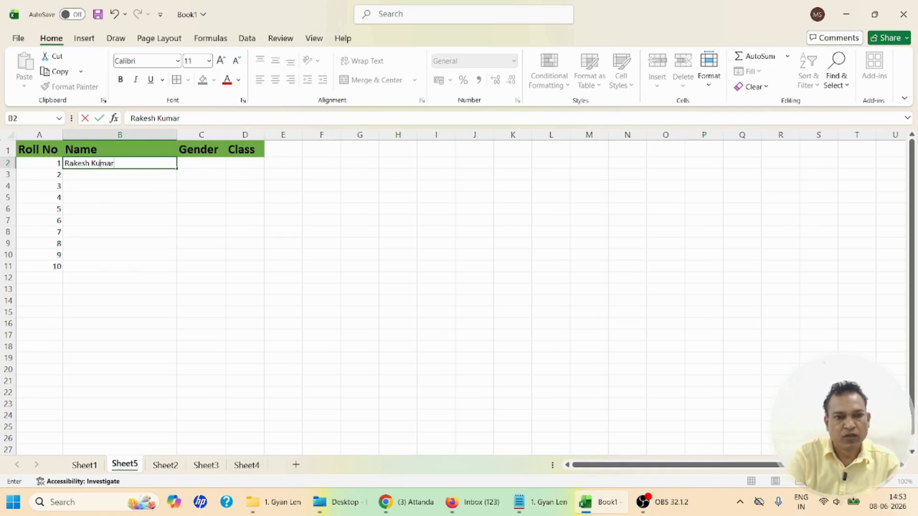
left_click(90, 176)
type("M")
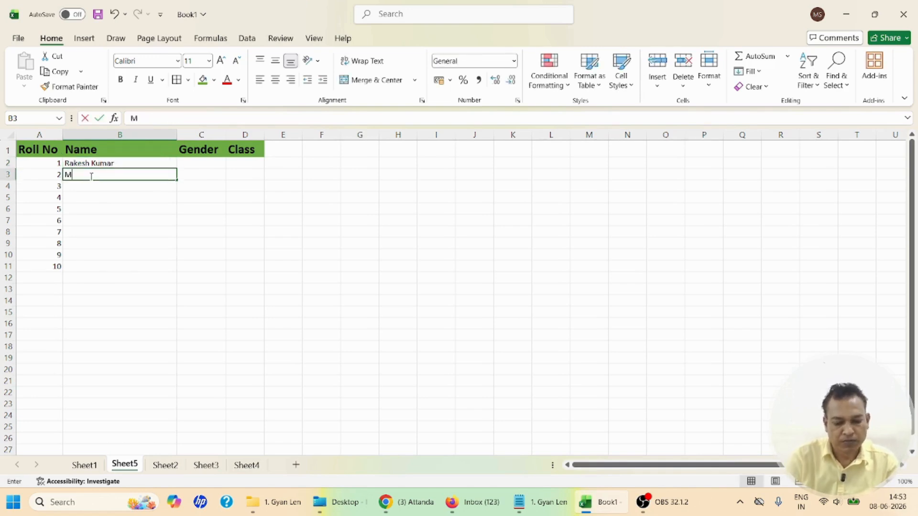
type("ukesh Kumar")
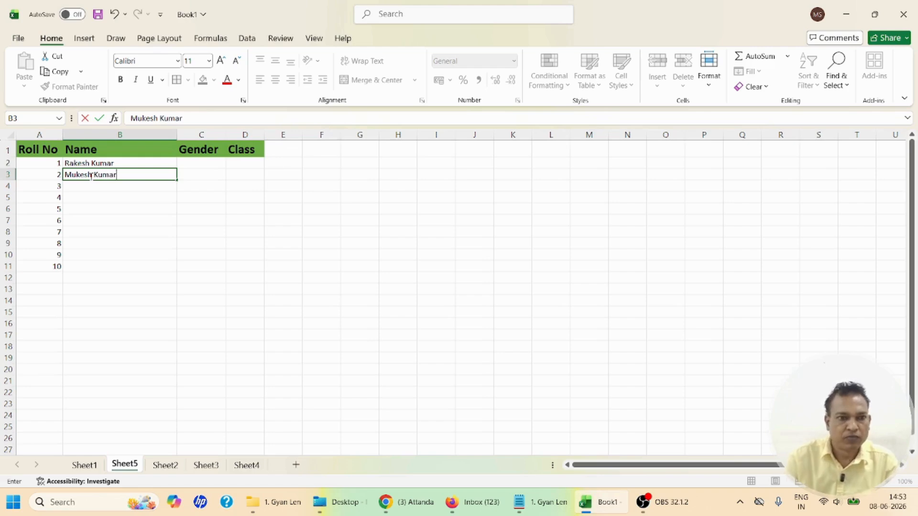
left_click(139, 185)
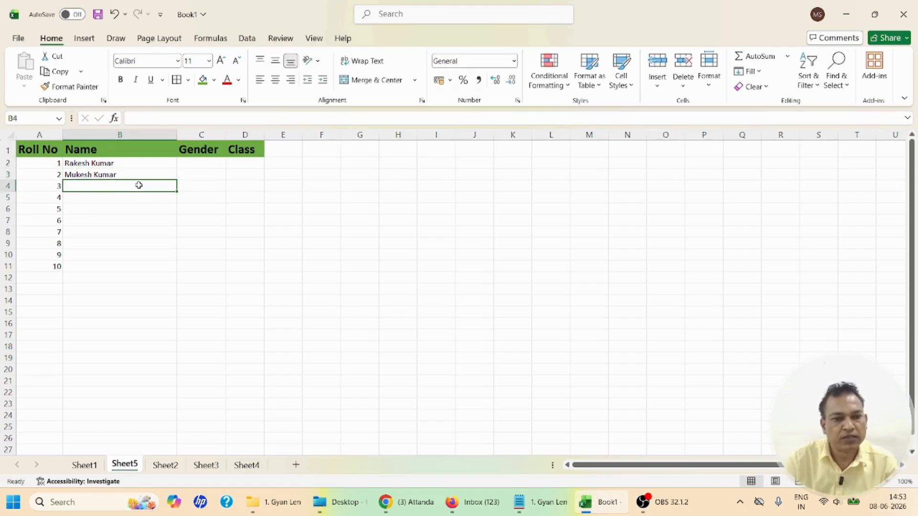
Step: Copy the remaining eight names from Sheet1 into B4:B11 on Sheet5
left_click(84, 464)
left_click_drag(73, 206, 80, 342)
key("ctrl+c")
left_click(124, 465)
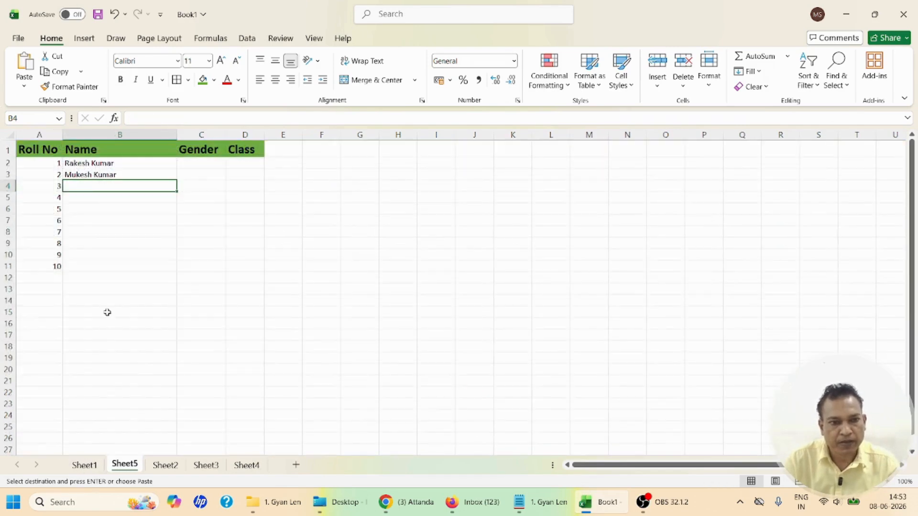
key("ctrl+v")
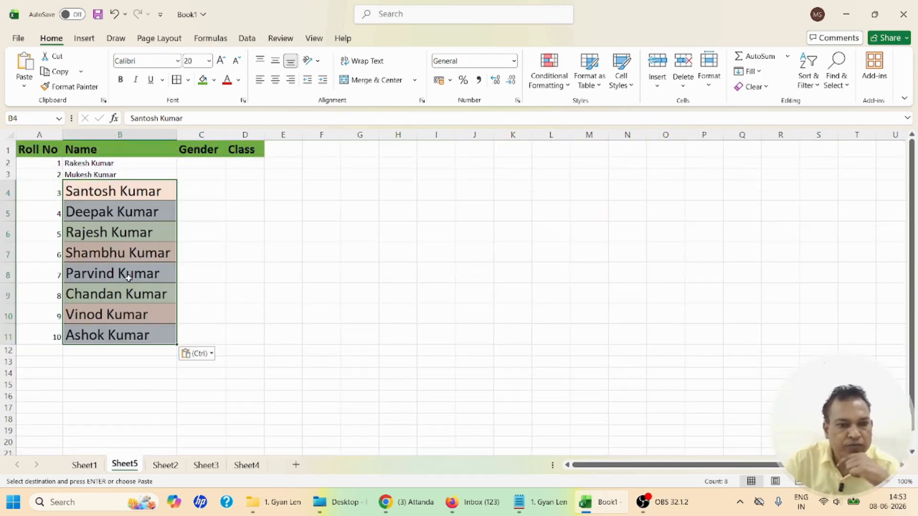
left_click(312, 236)
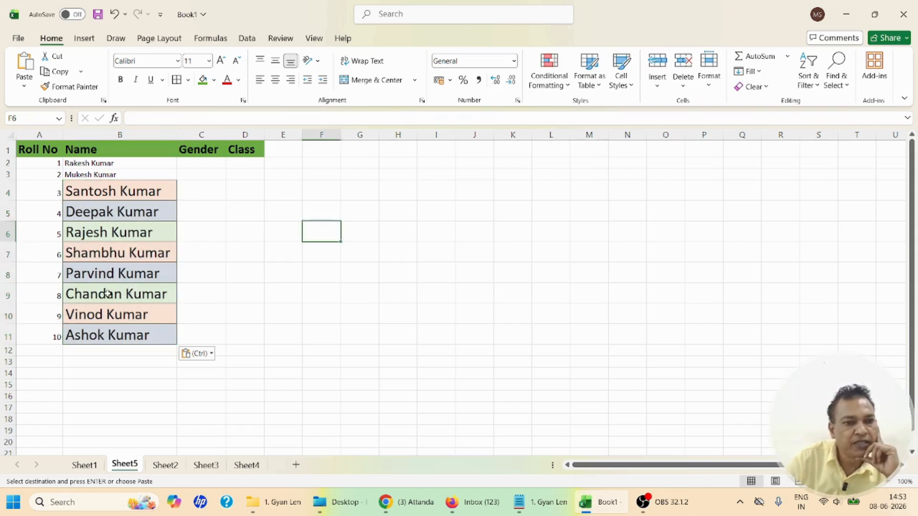
Step: Format Painter B3's plain formatting onto the names below, then begin typing Male in C2
left_click(119, 175)
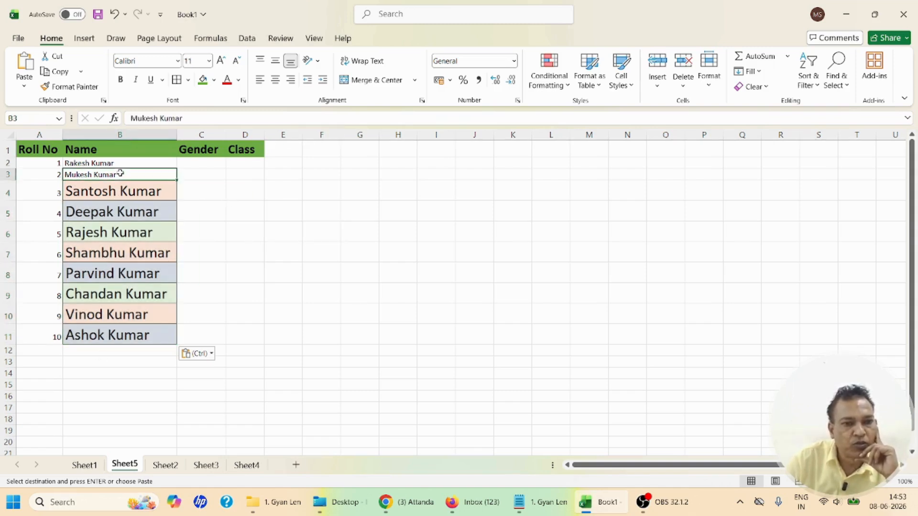
left_click(71, 87)
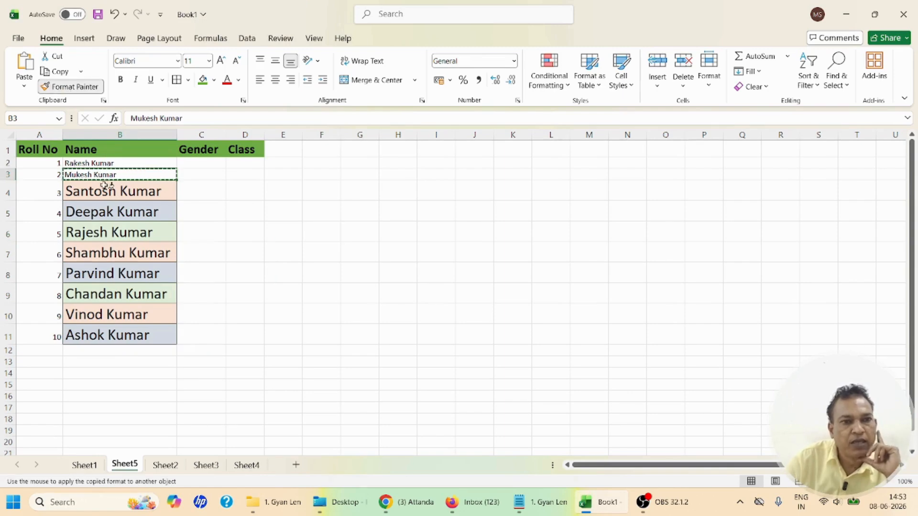
left_click_drag(104, 177, 96, 348)
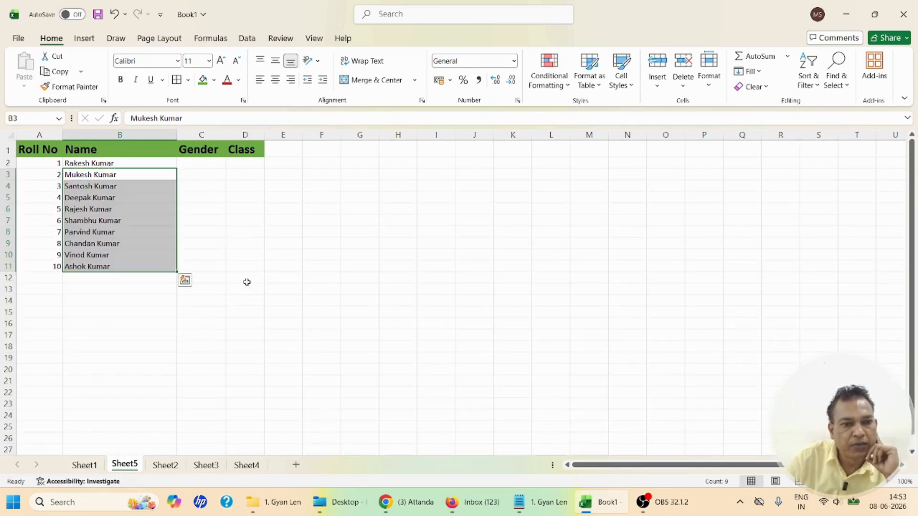
left_click(246, 282)
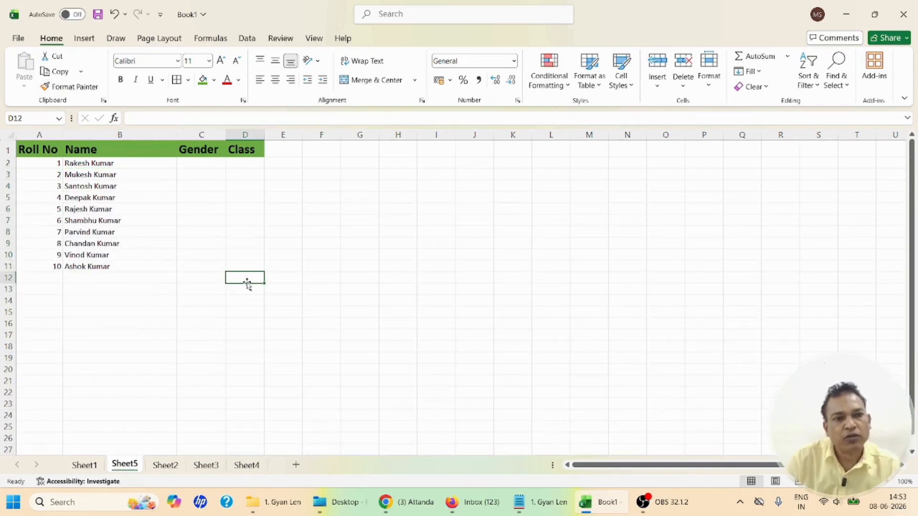
left_click(193, 167)
type("Male")
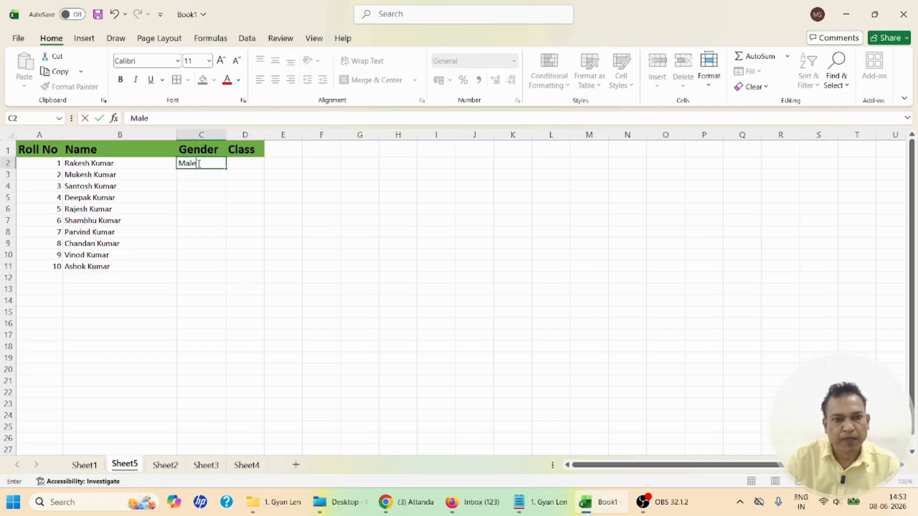
Step: Fill Male down C2:C11 and VII down D2:D11
key("ctrl+Return")
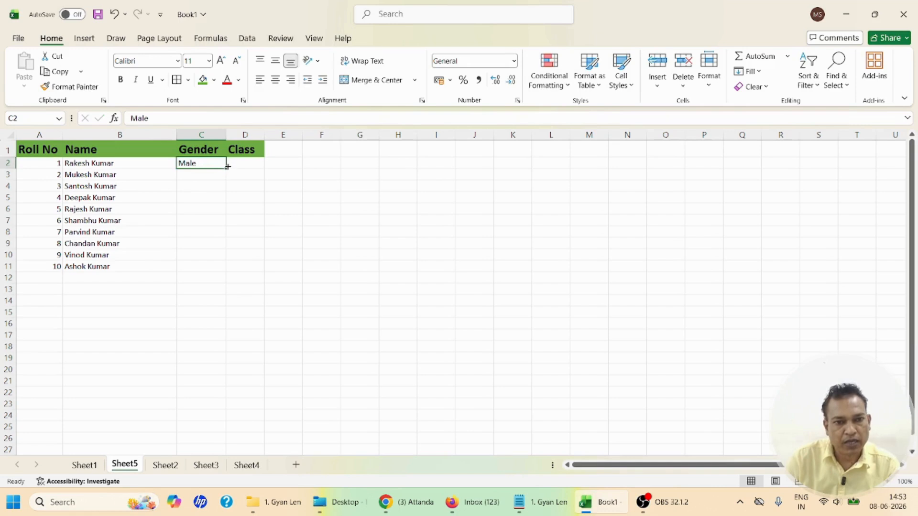
left_click_drag(225, 169, 230, 269)
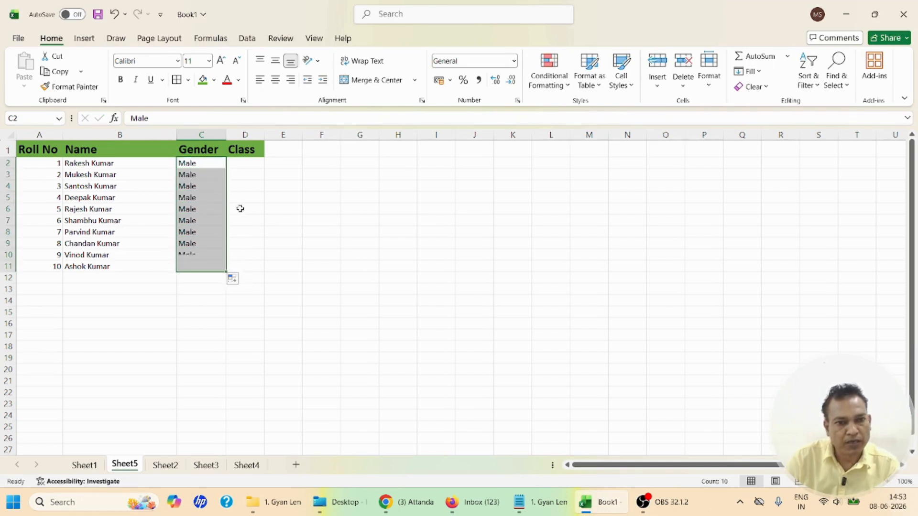
left_click(242, 167)
type("V")
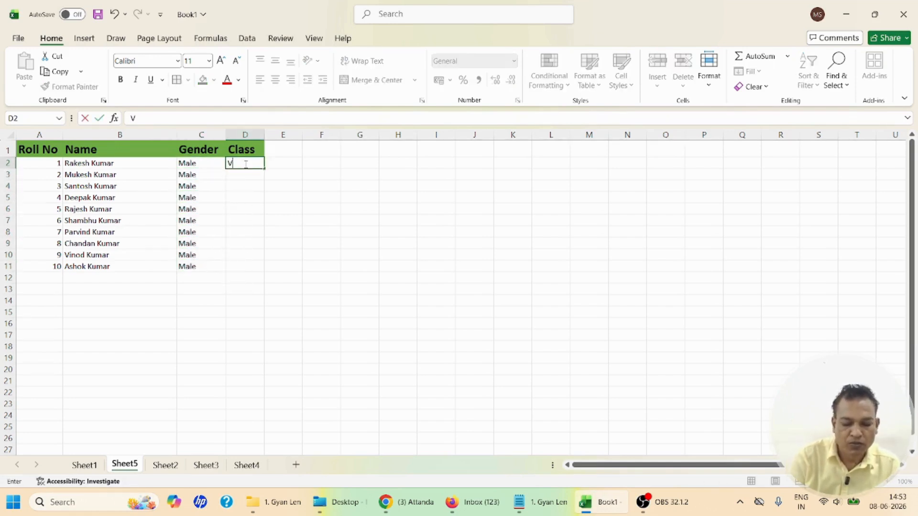
type("II")
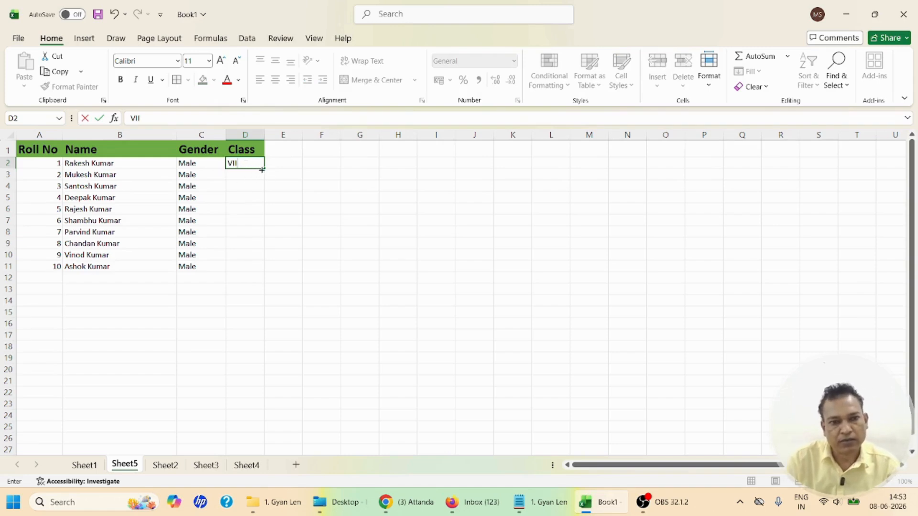
left_click(267, 199)
left_click(261, 168)
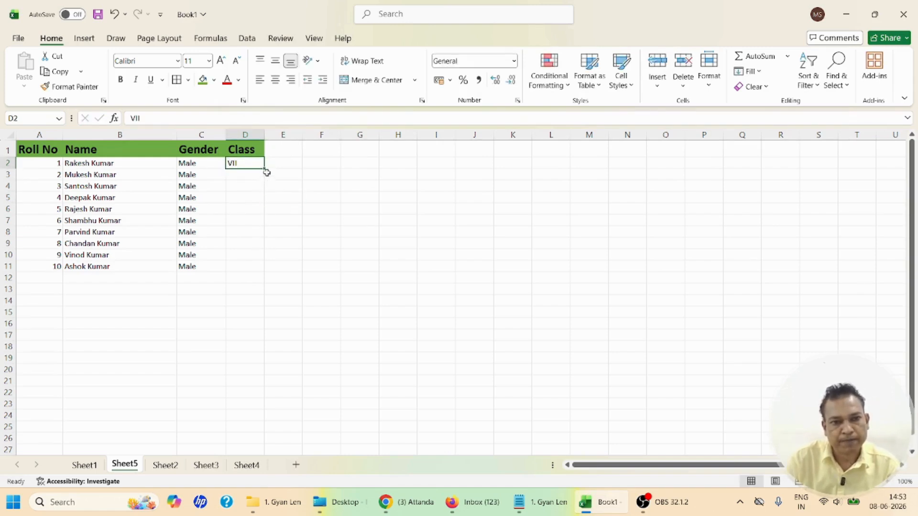
left_click_drag(264, 167, 262, 273)
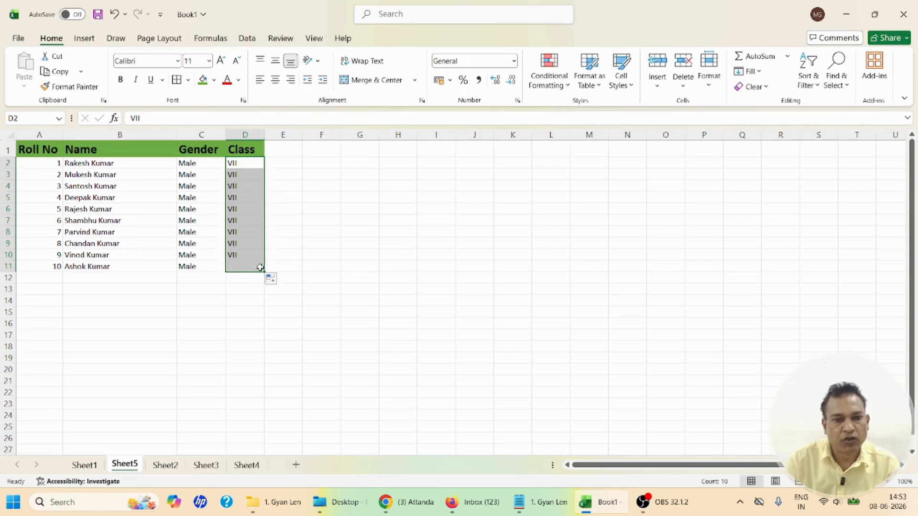
left_click(159, 290)
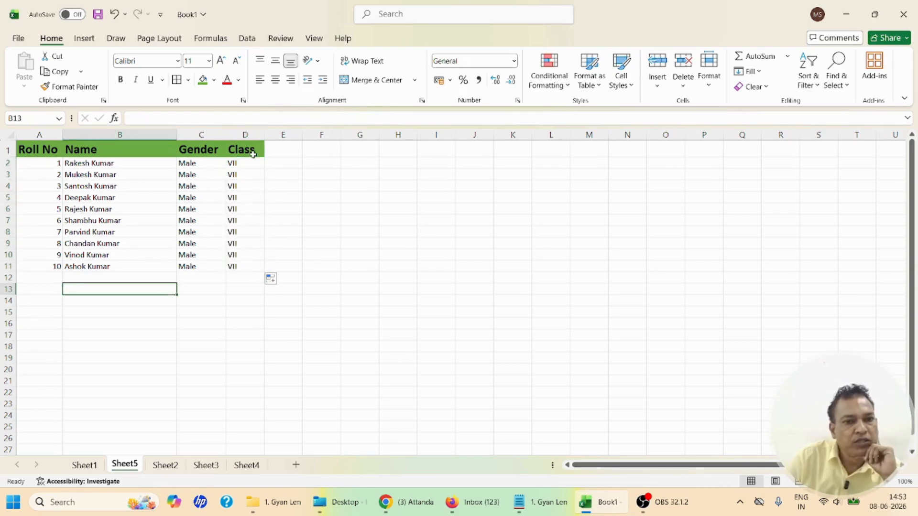
Step: Set the data rows A2:D11 to font size 18
left_click(335, 212)
left_click_drag(32, 164, 235, 262)
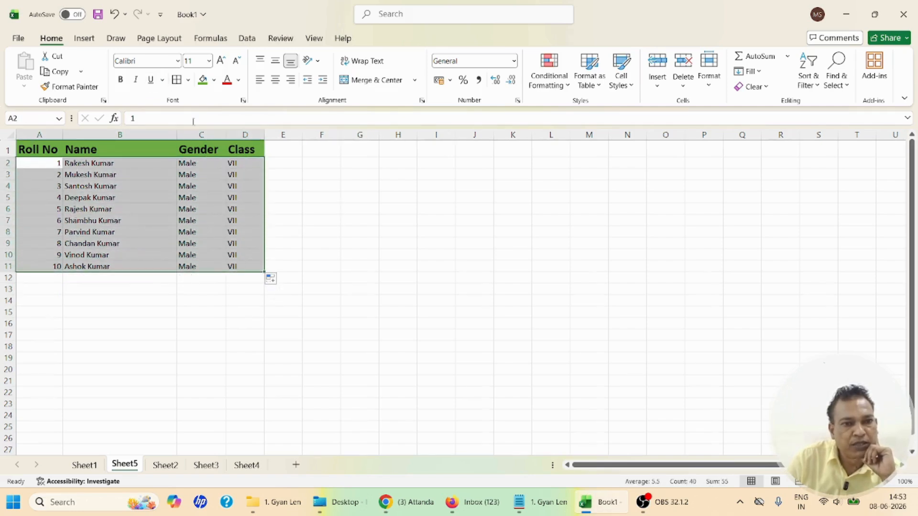
left_click_drag(37, 163, 233, 267)
left_click(209, 61)
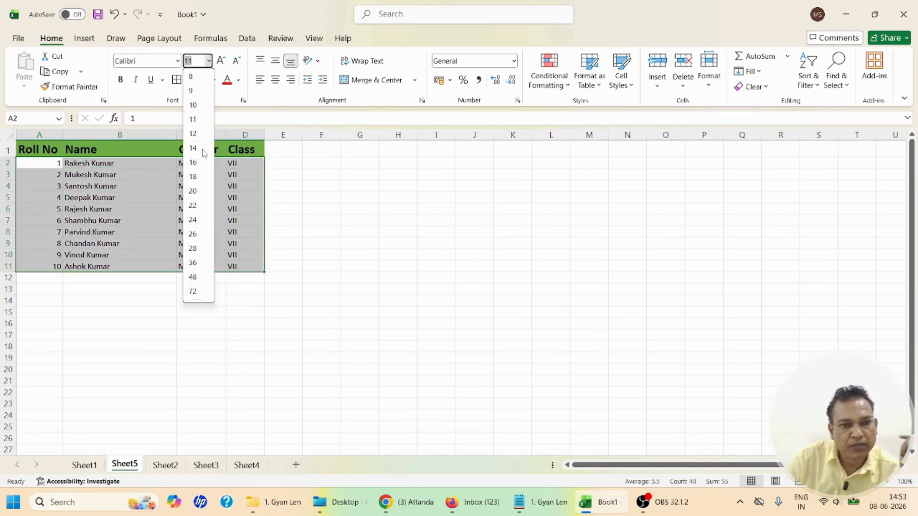
left_click(193, 176)
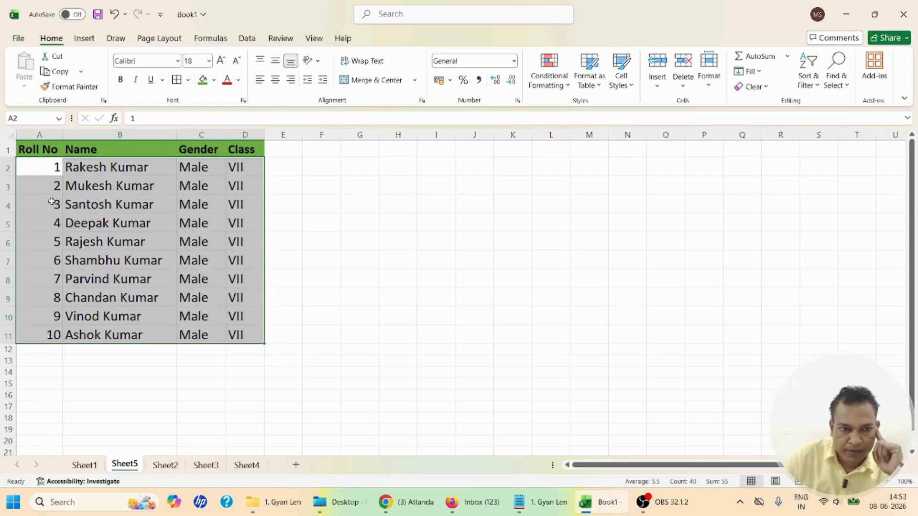
Step: Centre the roll numbers in A2:A11 and the Gender and Class values in C2:D11
left_click_drag(29, 165, 51, 335)
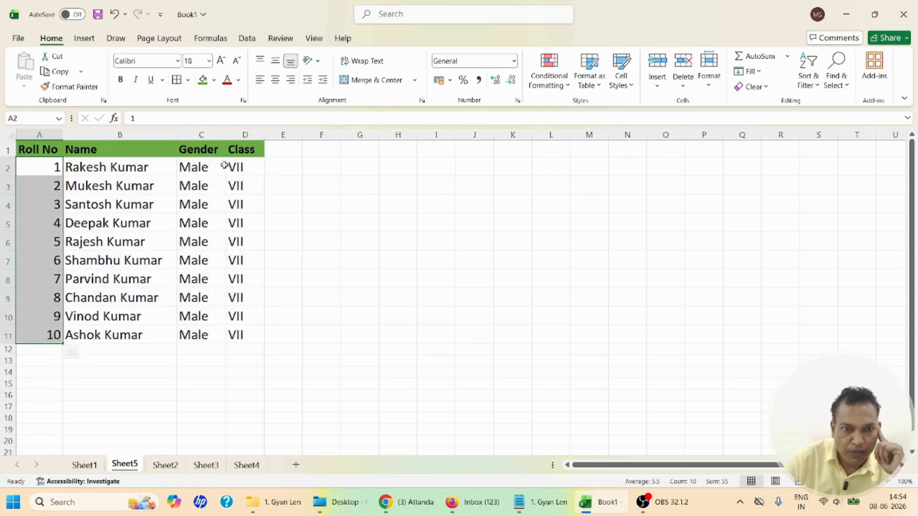
left_click(276, 80)
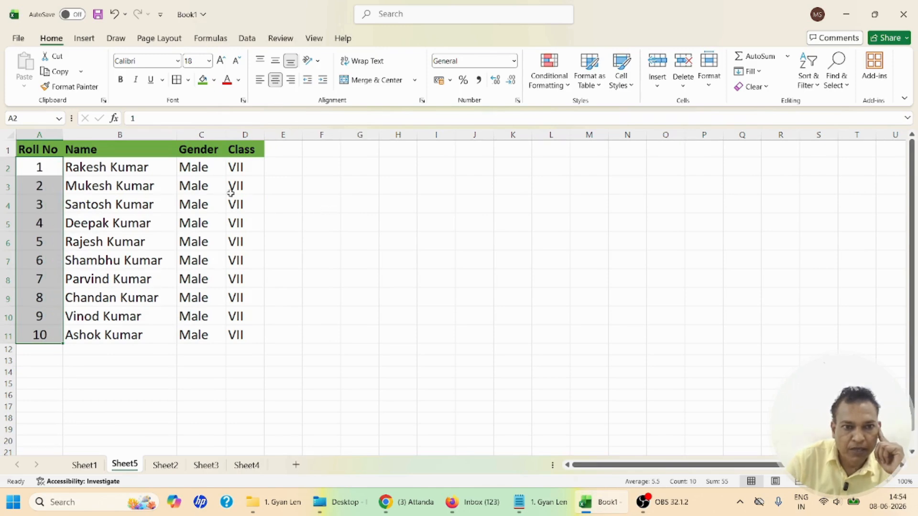
left_click_drag(194, 168, 248, 337)
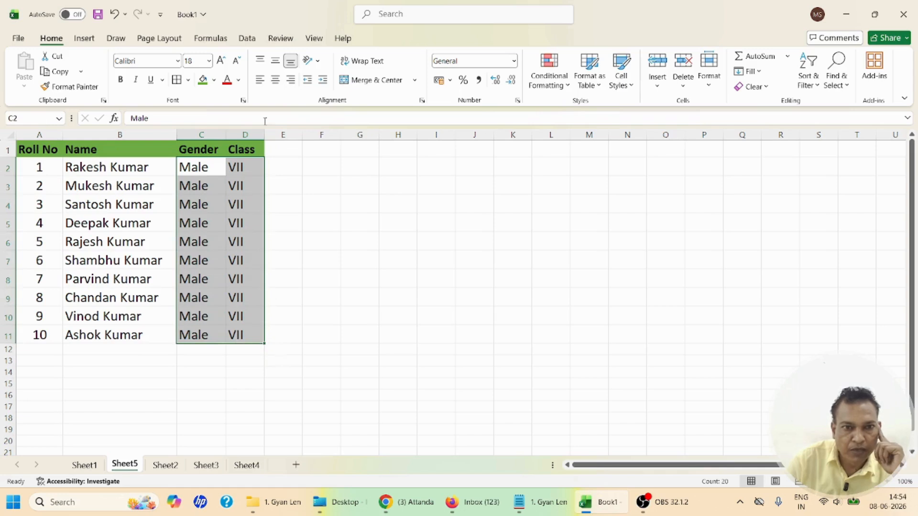
left_click(276, 80)
left_click(362, 277)
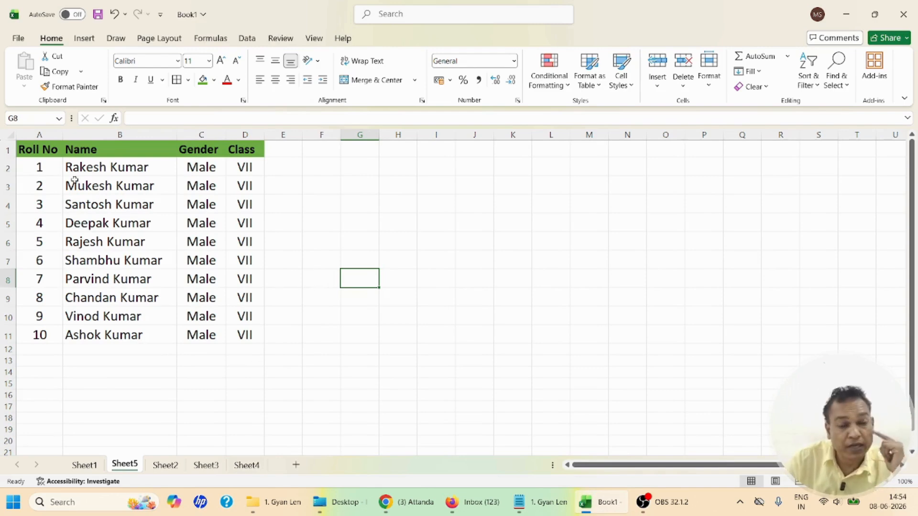
Step: Fill row A2:D2 light blue and row A3:D3 gold
left_click_drag(44, 169, 239, 168)
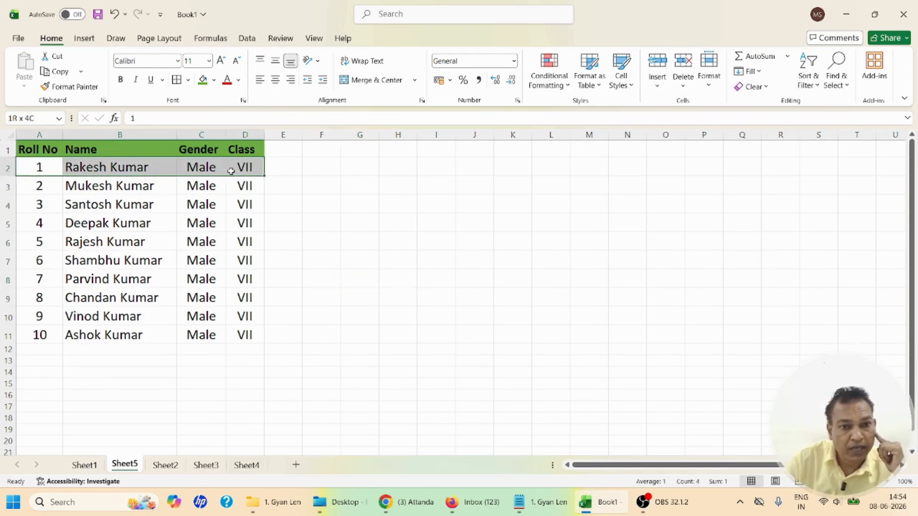
left_click(214, 79)
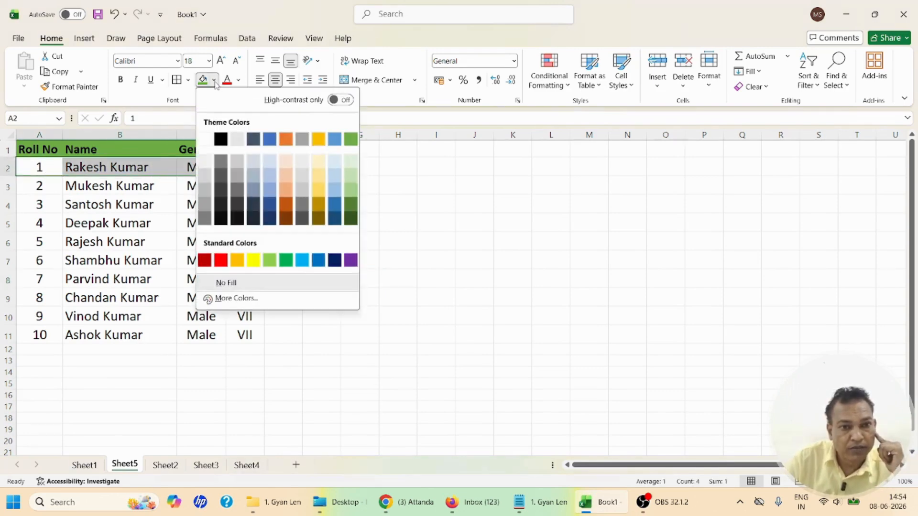
left_click(269, 165)
left_click_drag(39, 186, 232, 185)
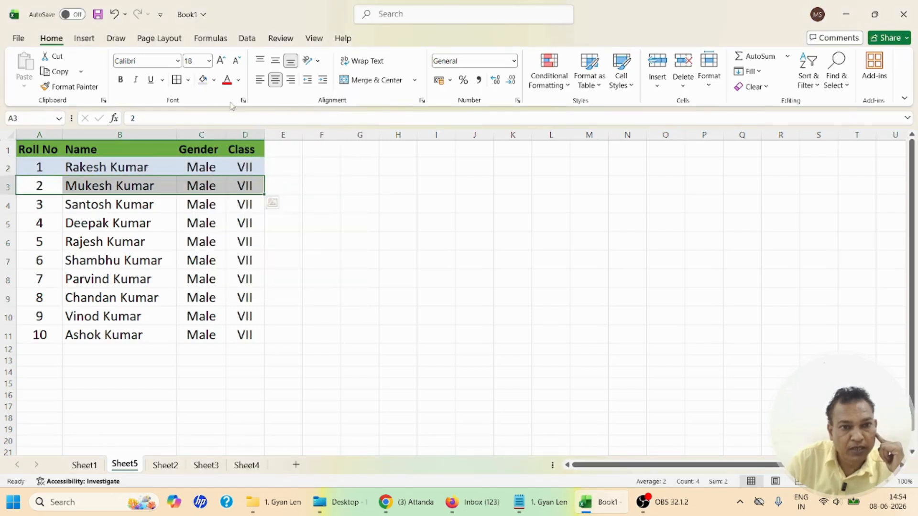
left_click(213, 80)
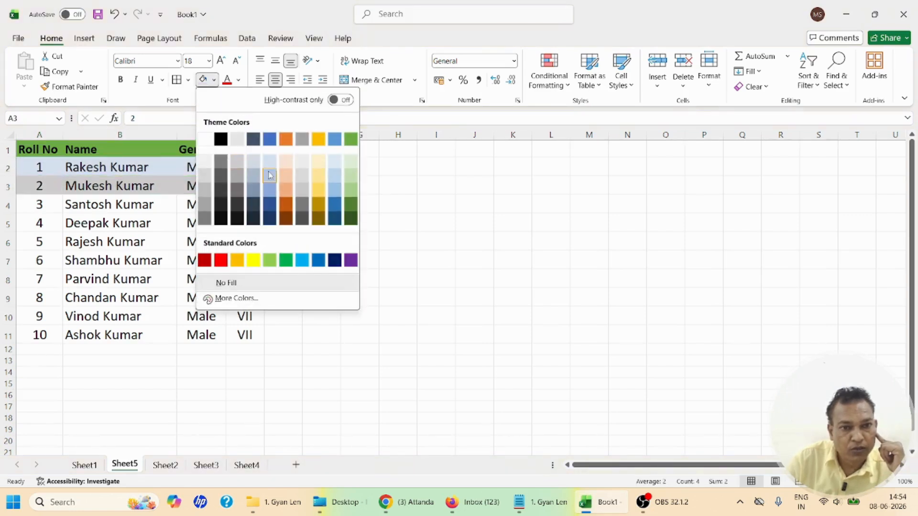
left_click(320, 174)
left_click(409, 221)
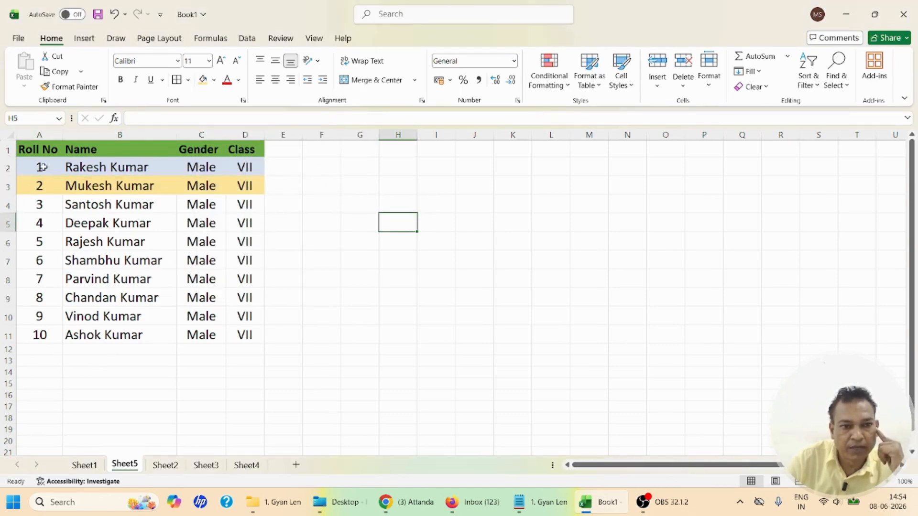
Step: Copy the two-row blue and gold banding onto rows 4 to 11 with Format Painter
left_click_drag(34, 173, 230, 183)
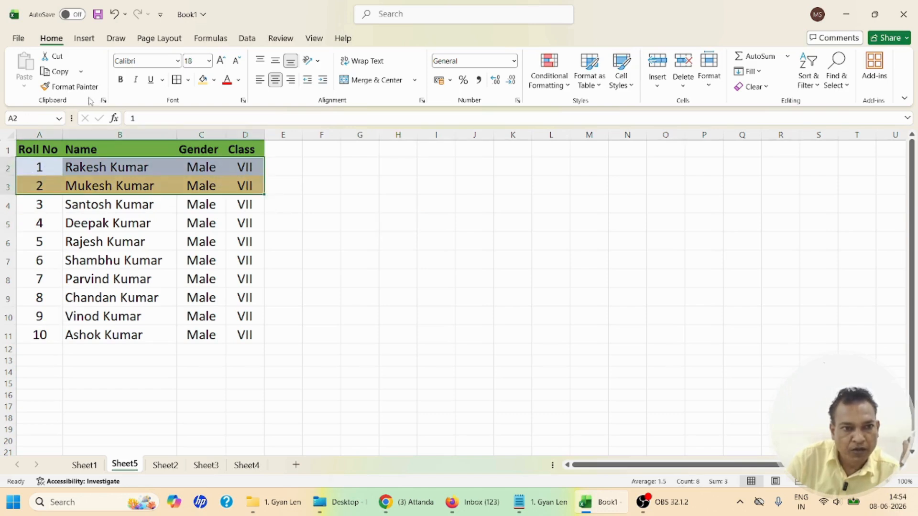
left_click(75, 90)
mouse_move(35, 203)
left_mouse_down()
mouse_move(228, 221)
mouse_move(223, 327)
mouse_move(242, 334)
left_mouse_up()
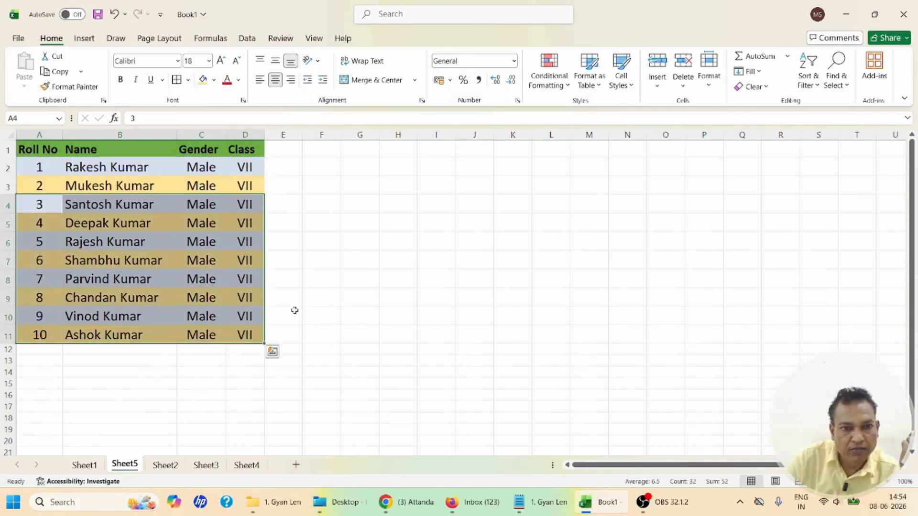
left_click(327, 290)
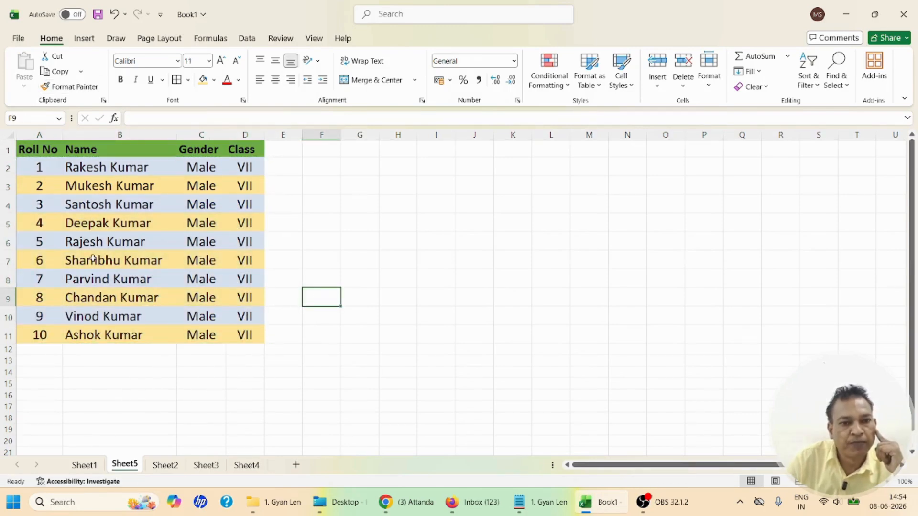
left_click(282, 148)
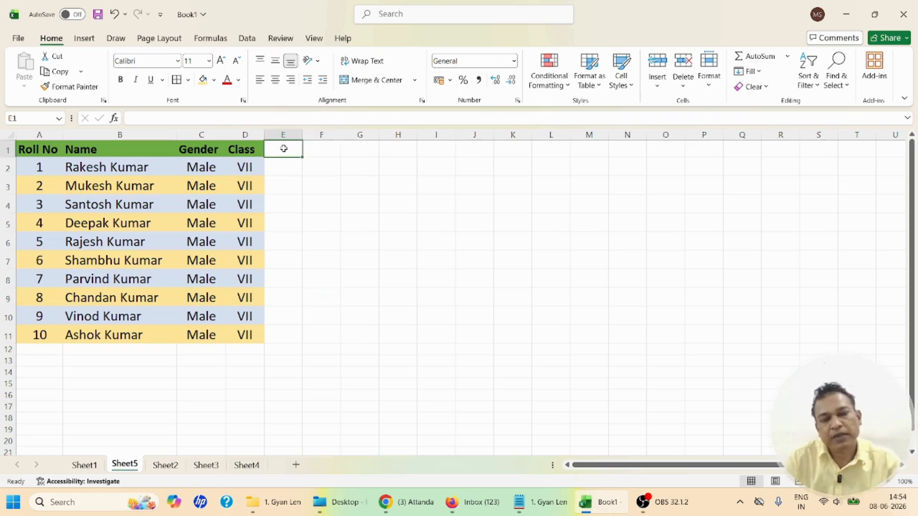
Step: Enter 01-Jun in E1 and extend the dates across row 1 to 30-Jun
type("1")
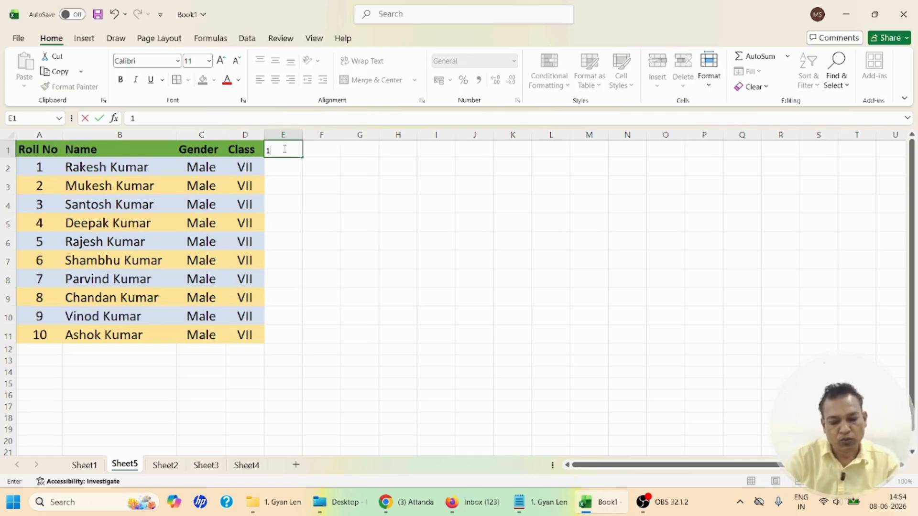
type("june")
key("Return")
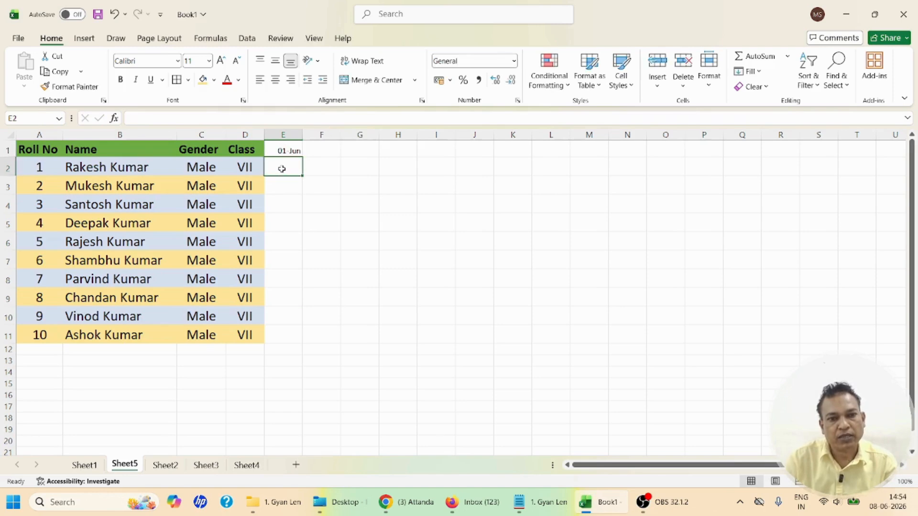
left_click(292, 154)
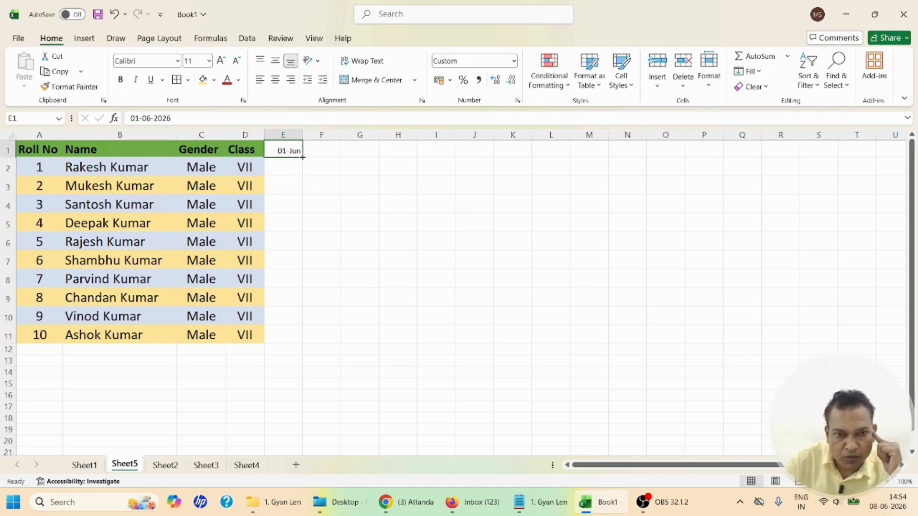
left_click_drag(302, 157, 810, 158)
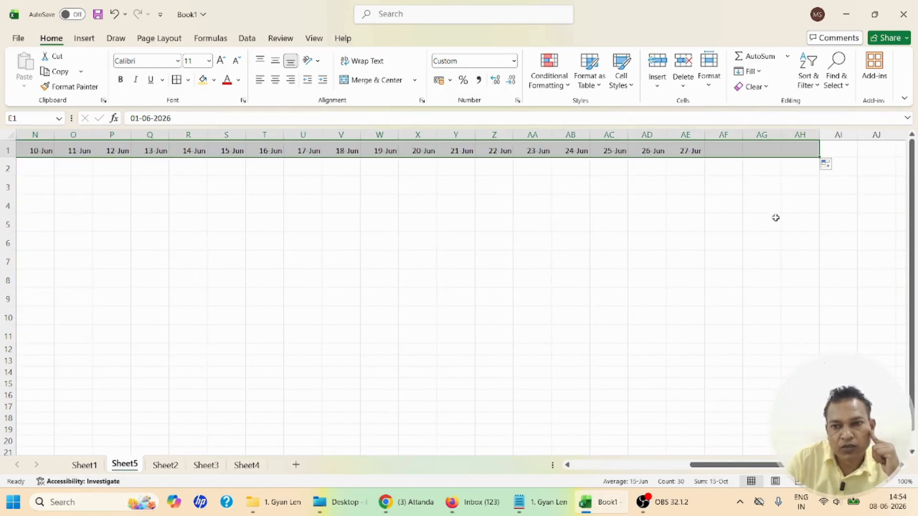
Step: Give the date headers an orange fill and font size 14
left_click(213, 80)
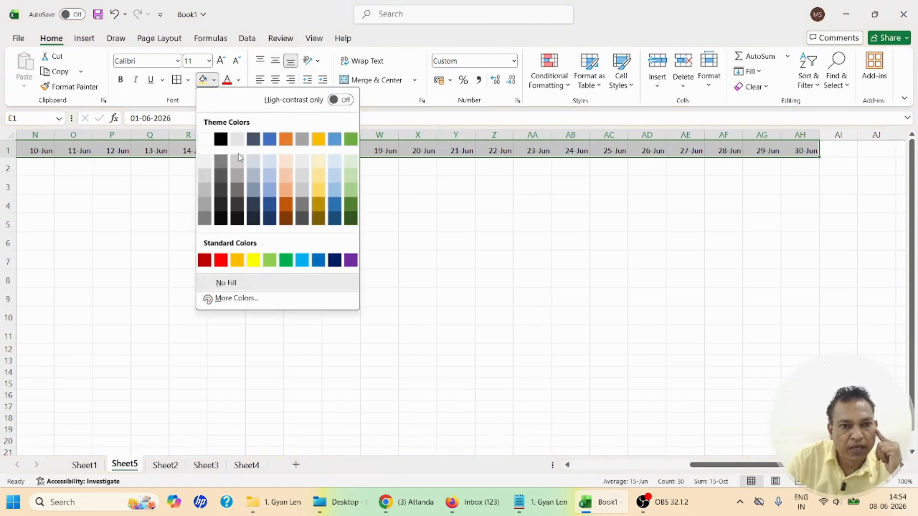
left_click(211, 61)
left_click(194, 166)
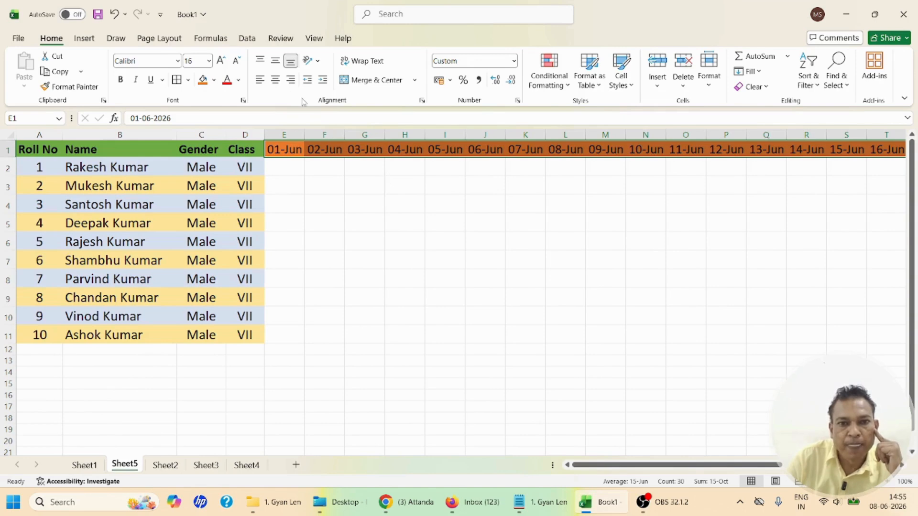
left_click(209, 62)
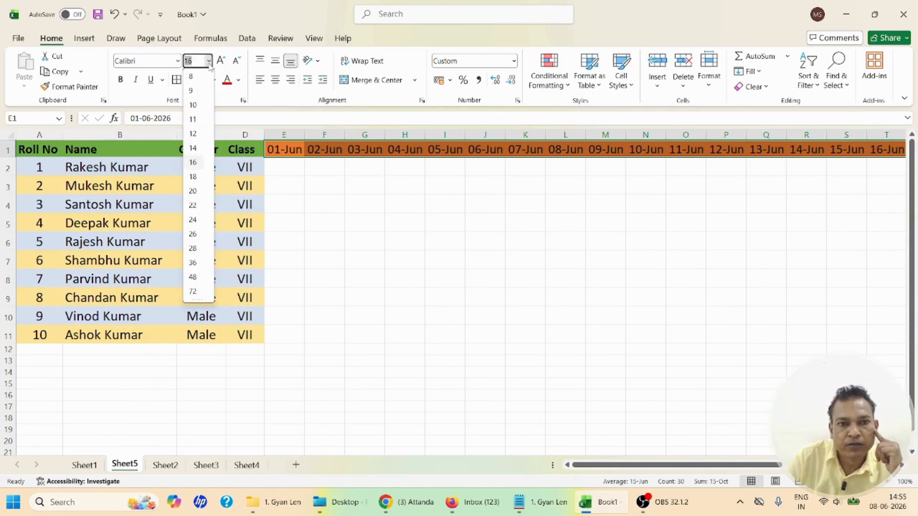
left_click(194, 148)
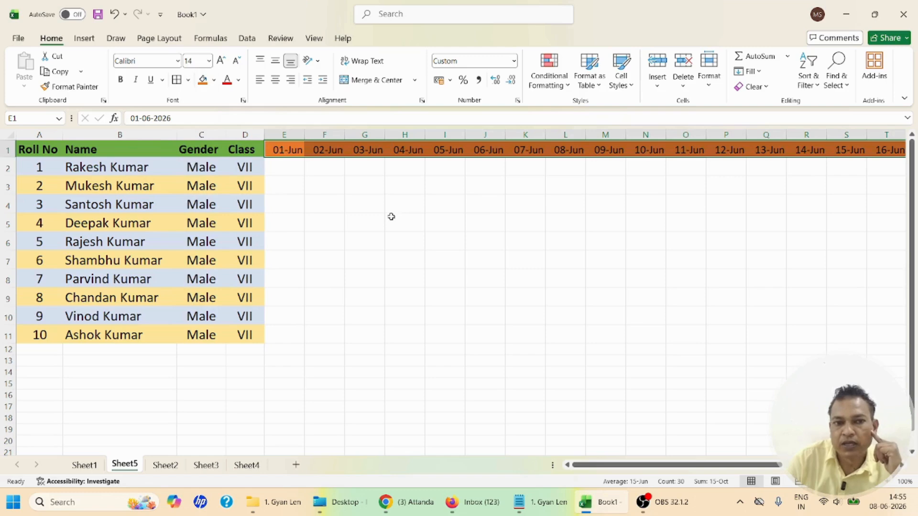
left_click(391, 217)
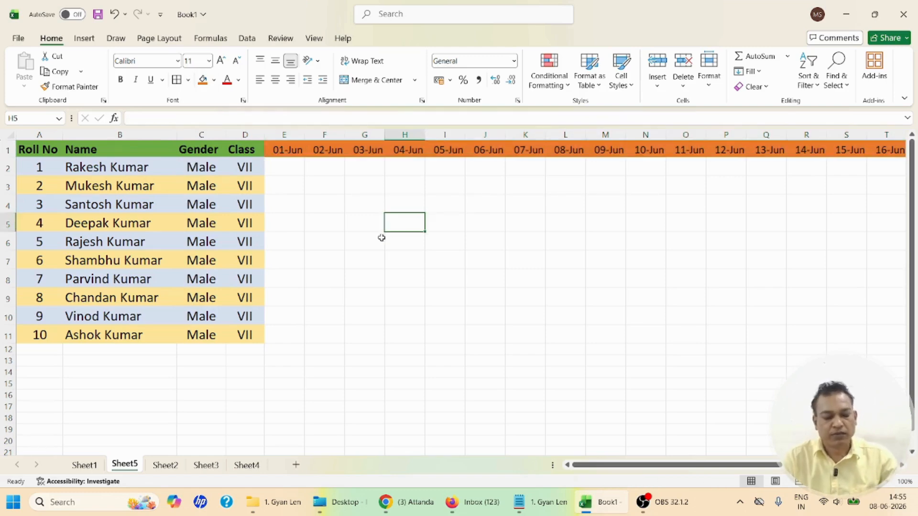
Step: Save the workbook and check the June calendar for Sundays
key("ctrl+s")
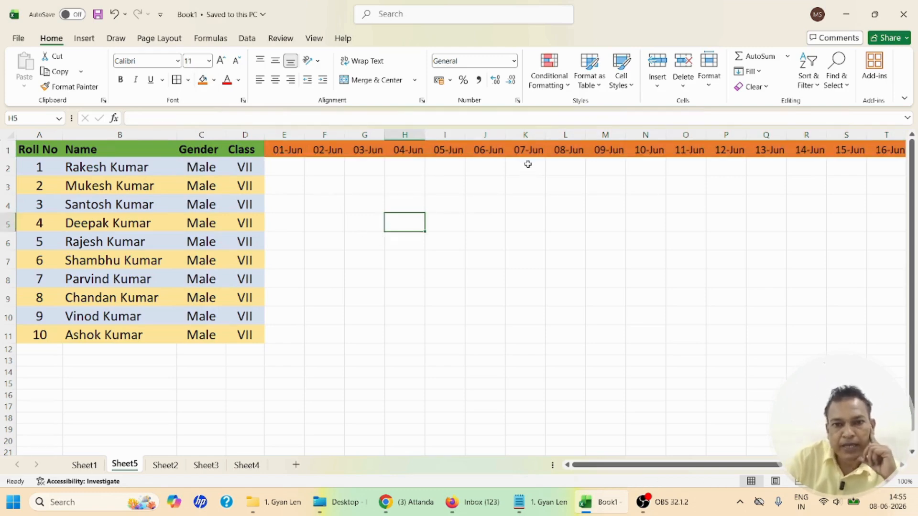
left_click(872, 509)
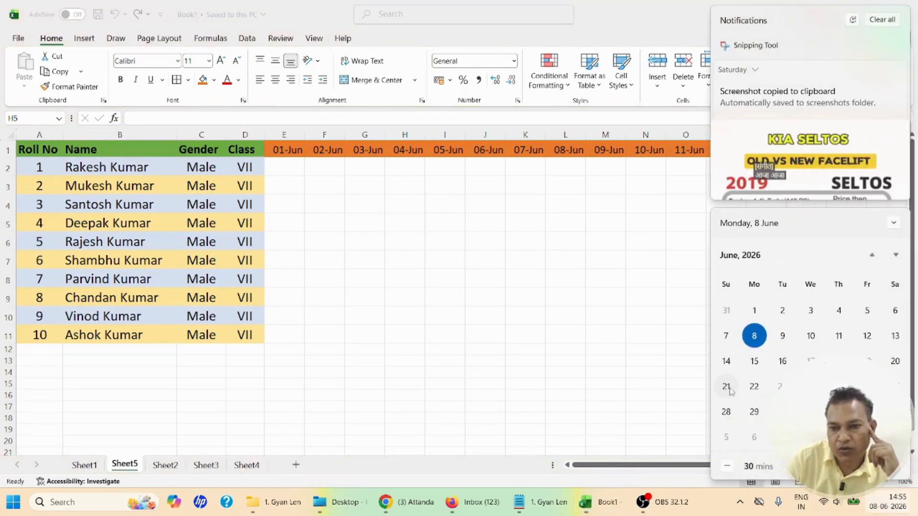
left_click(526, 171)
Step: Enter SUN under 07-Jun in column K and copy the K2:K11 SUN entries
left_click(524, 167)
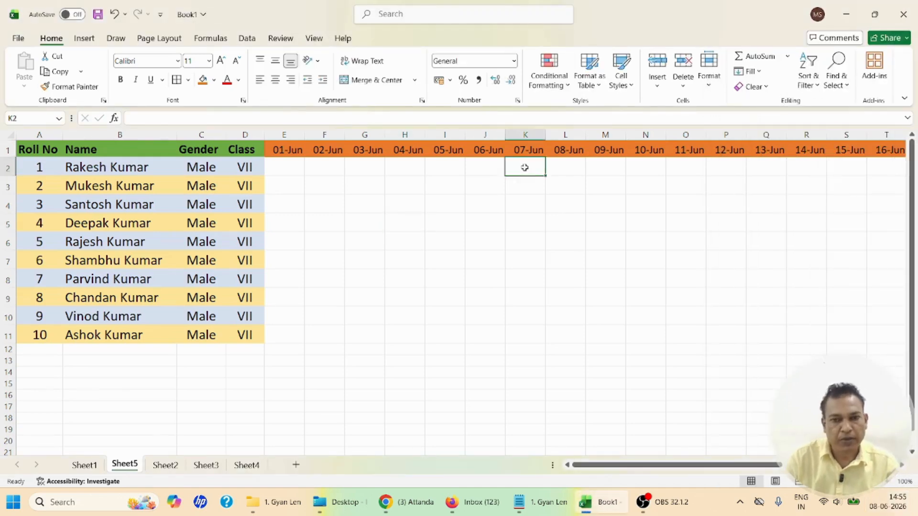
type("SUN")
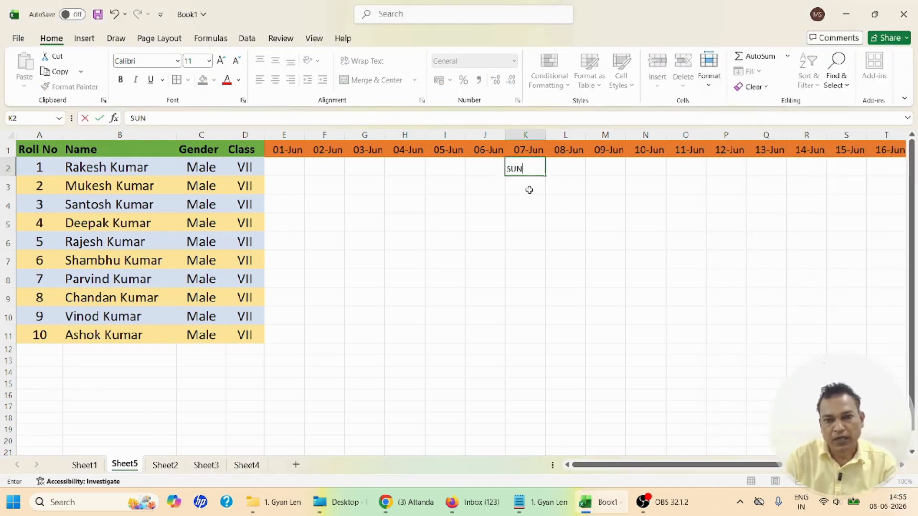
key("Return")
left_click(529, 168)
left_click(529, 188)
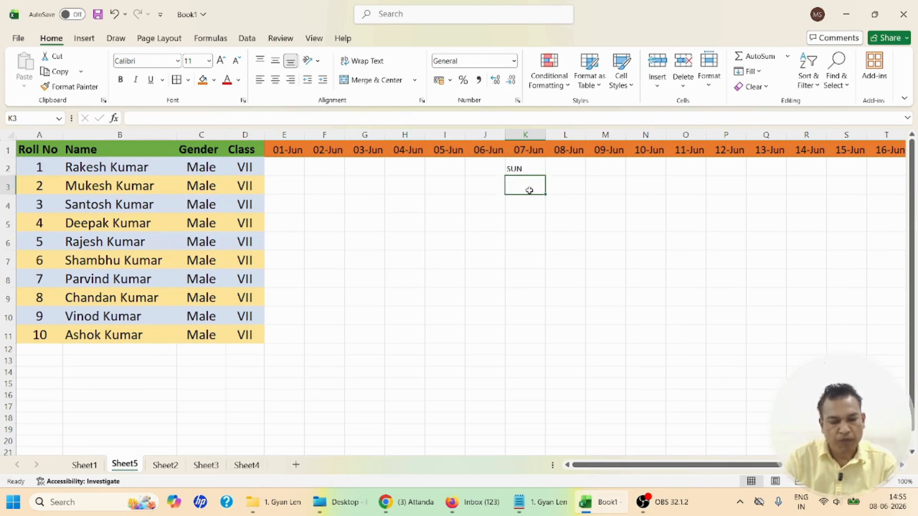
type("SUn")
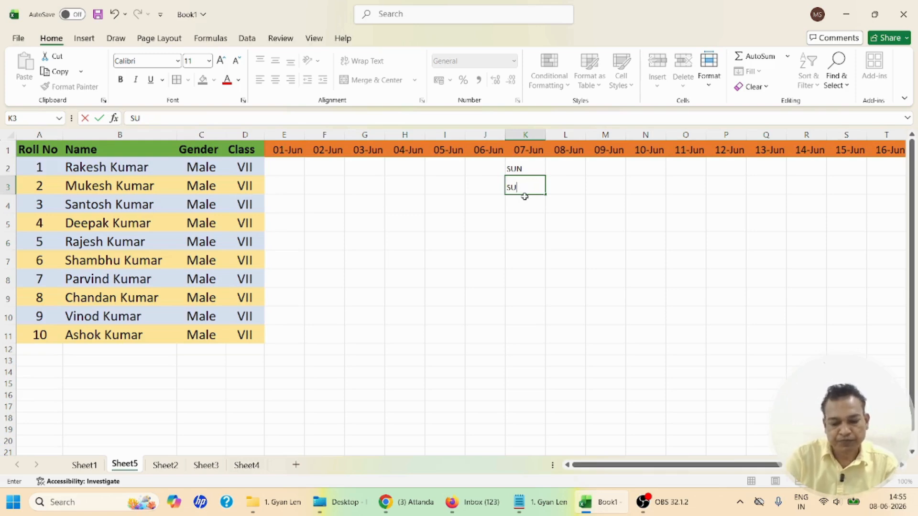
left_click(529, 205)
left_click_drag(526, 168, 555, 325)
key("ctrl+c")
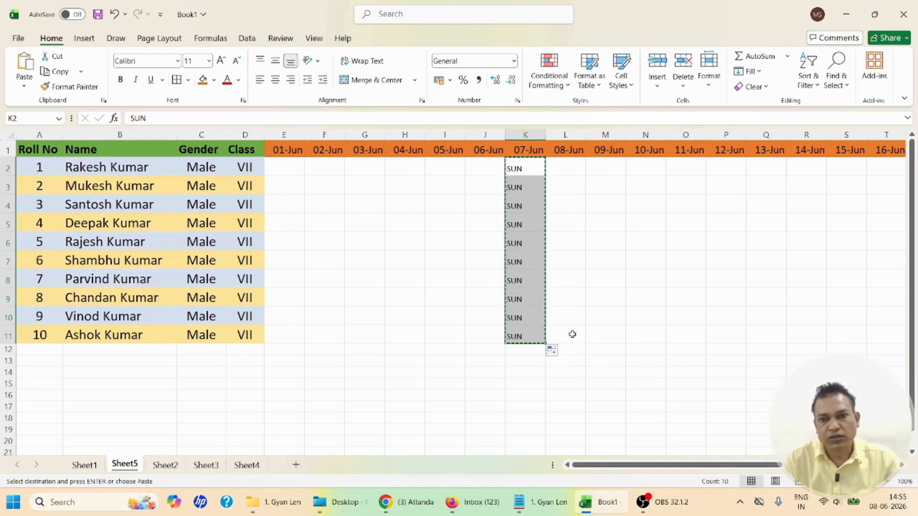
Step: Paste the SUN column under 14-Jun, 21-Jun and 28-Jun
left_click(796, 167)
key("ctrl+v")
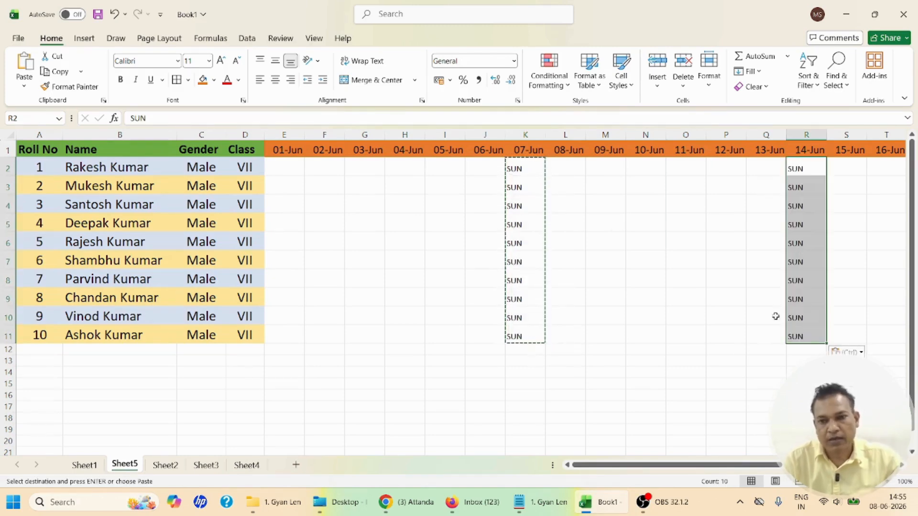
left_click_drag(669, 464, 784, 465)
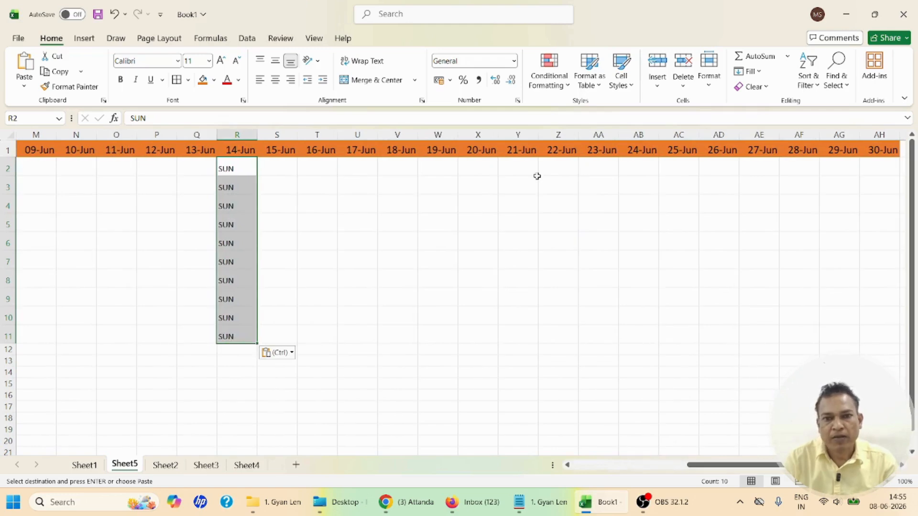
left_click(519, 167)
key("ctrl+v")
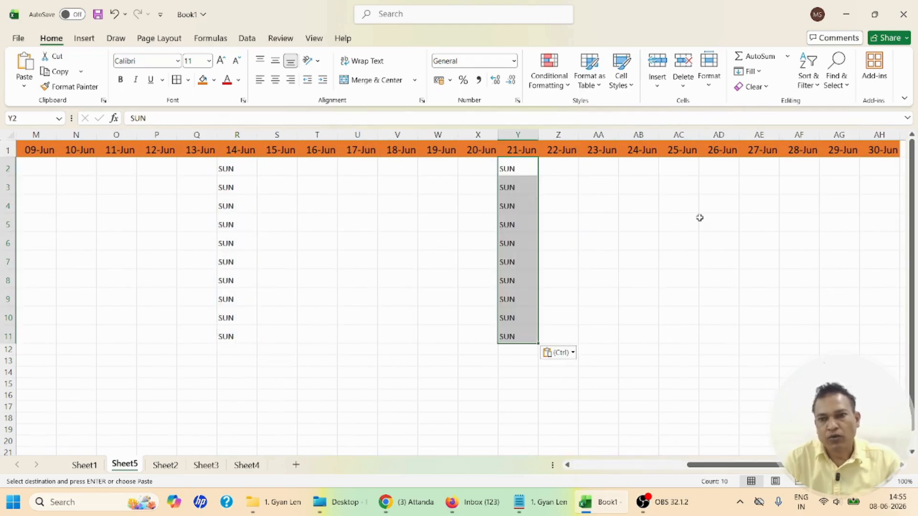
left_click(796, 167)
key("ctrl+v")
left_click_drag(739, 460, 574, 463)
Step: Save the workbook and select E2 to begin marking attendance
left_click(384, 297)
key("ctrl+s")
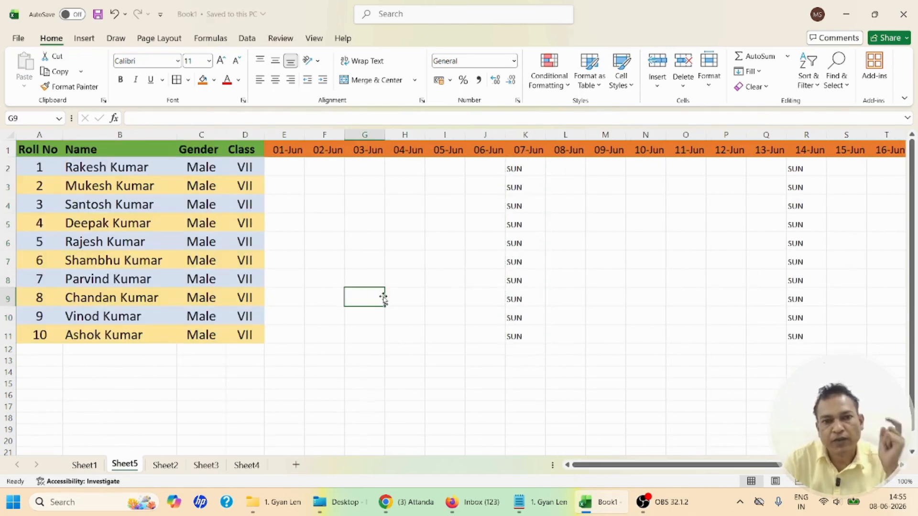
left_click(295, 173)
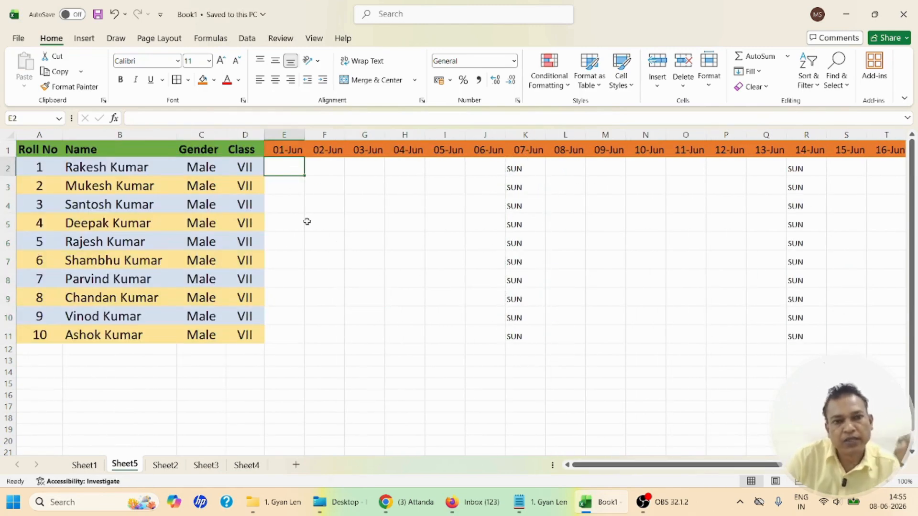
Step: Enter P present marks down the 01-Jun column for the students
type("P")
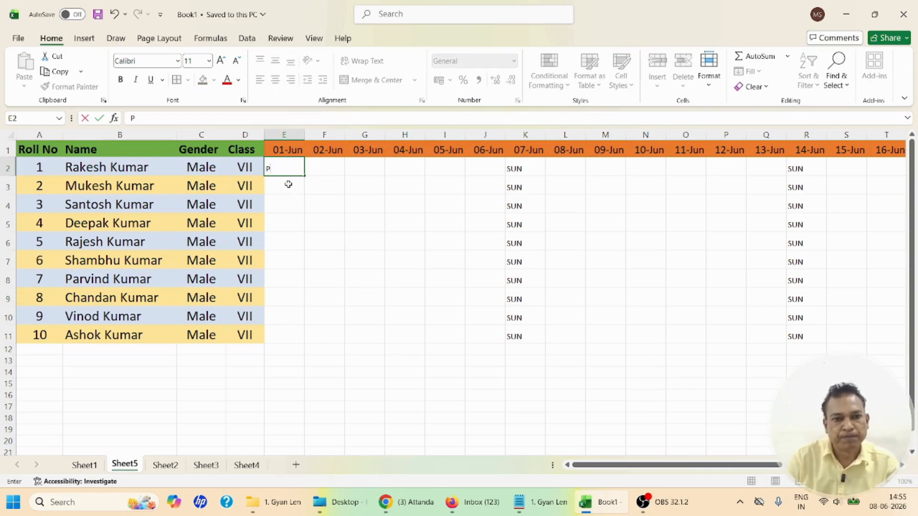
key("Return")
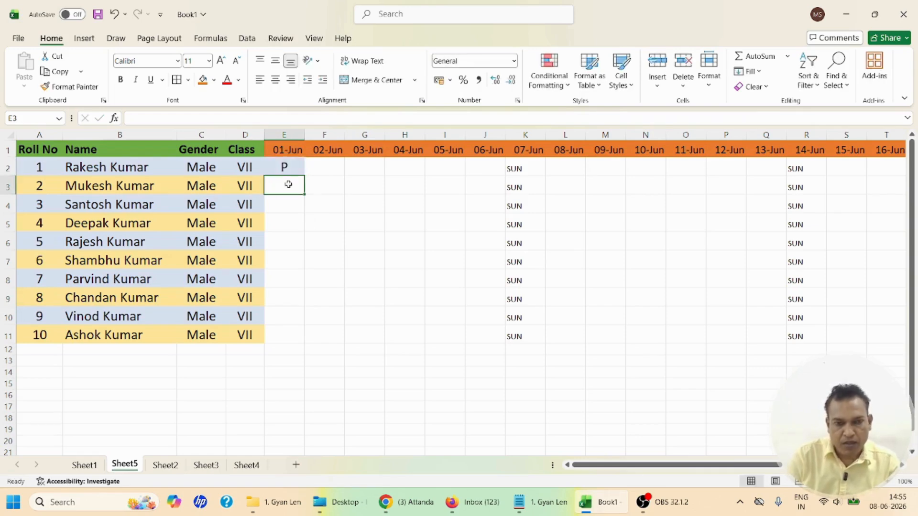
type("P")
key("Return")
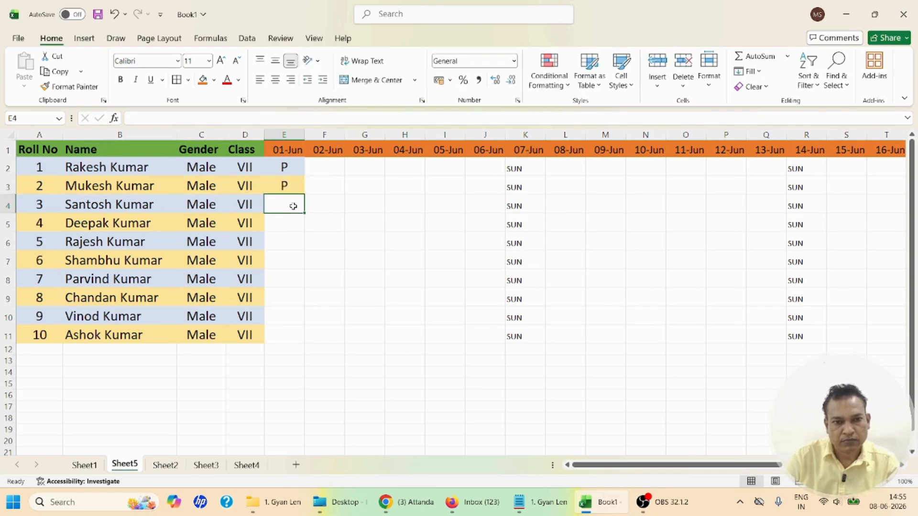
type("p")
key("Return")
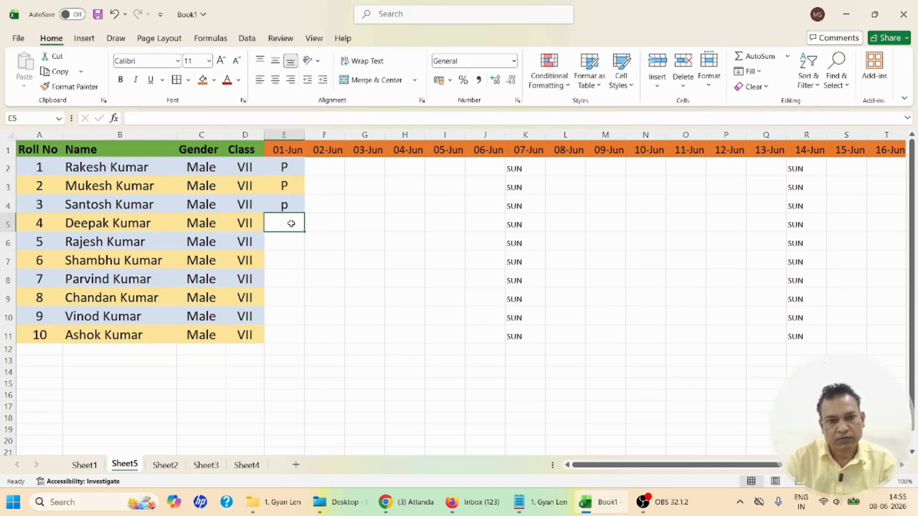
type("p")
key("Return")
key("Return")
type("p")
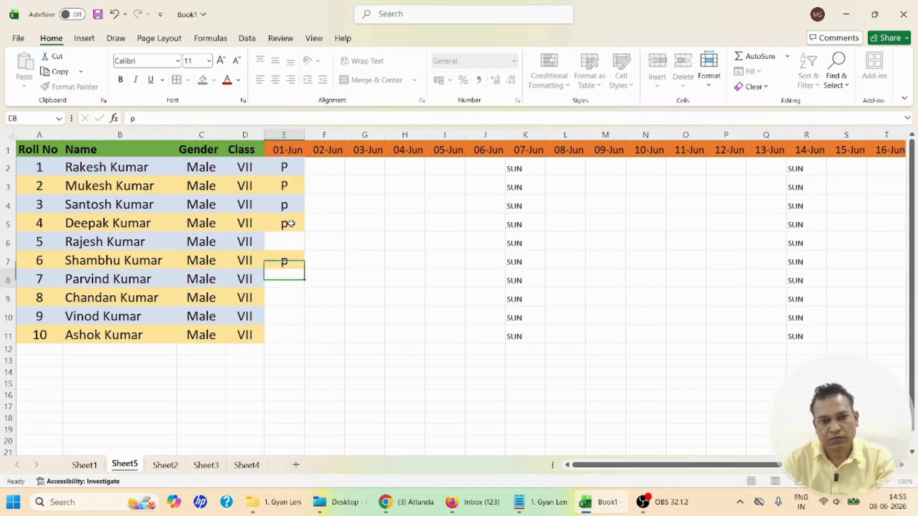
key("Return")
type("p")
key("Return")
type("p")
key("Return")
type("p")
key("Return")
type("p")
key("Return")
type("p")
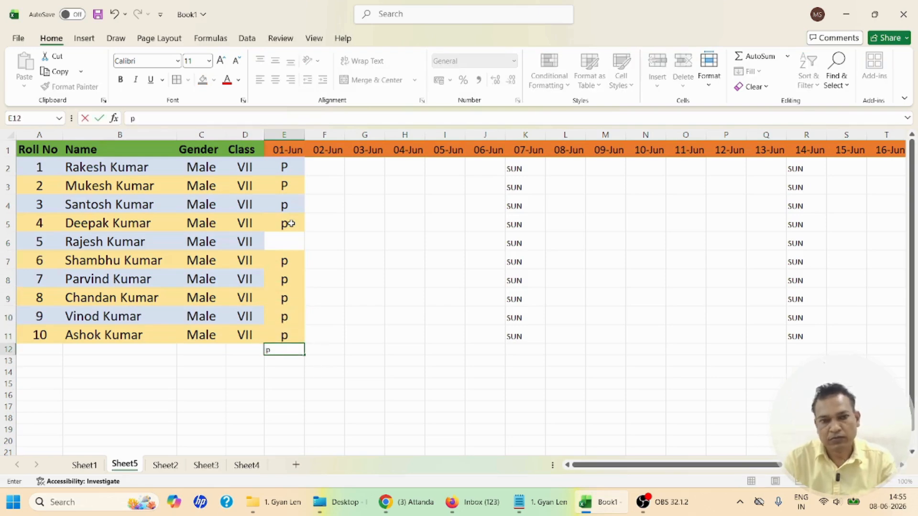
Step: Mark roll number 5 absent with an A in E6 and fill that cell red
left_click(289, 240)
type("A")
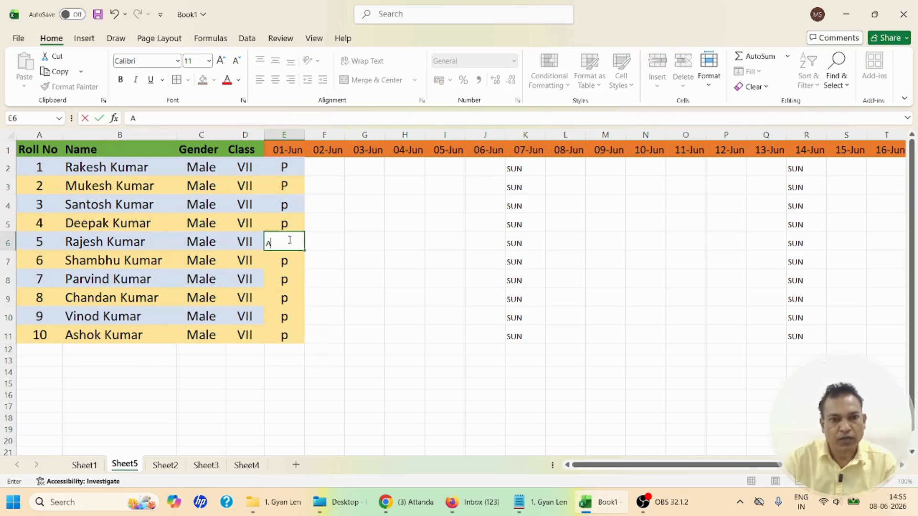
left_click(354, 259)
left_click(289, 242)
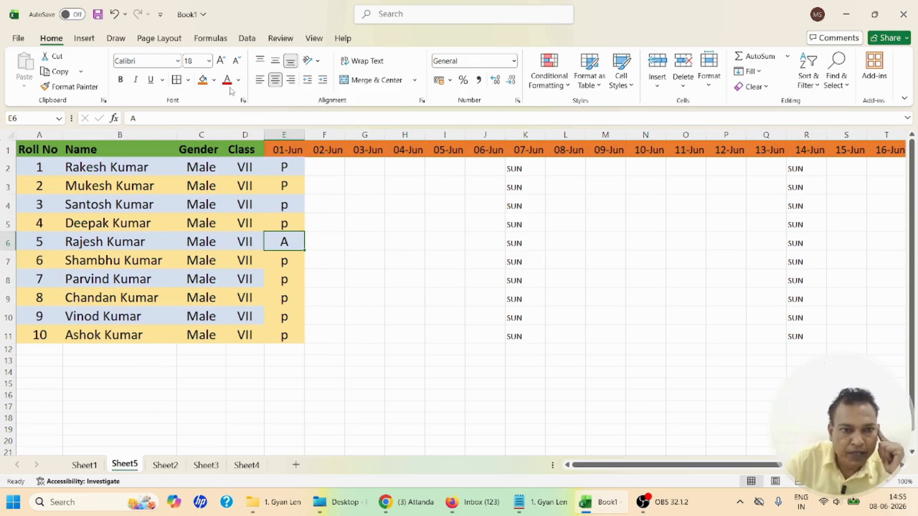
left_click(214, 80)
left_click(222, 260)
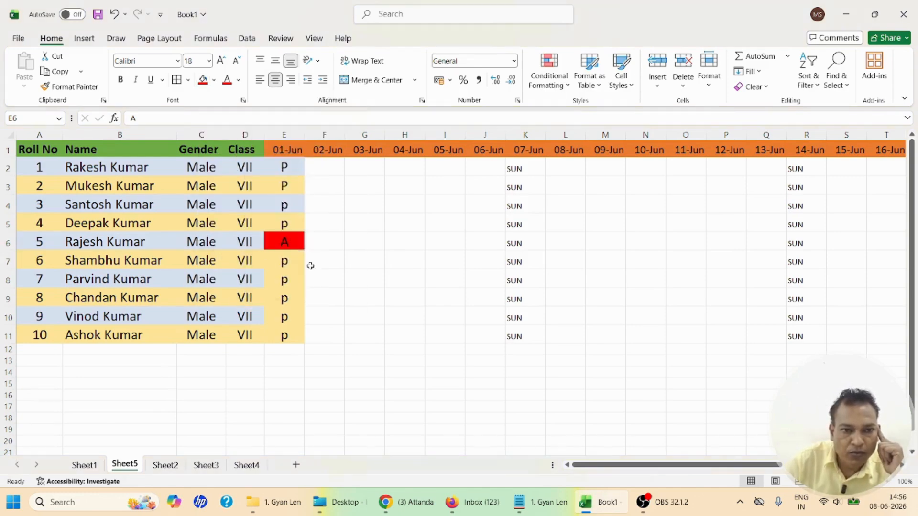
left_click(368, 261)
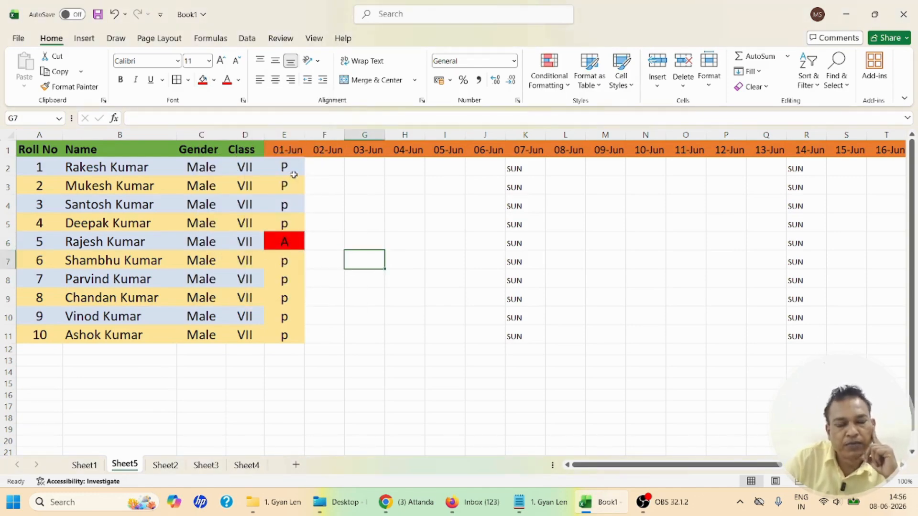
Step: Fill the 02-Jun column with p for all ten students and clear the stray p below
left_click_drag(287, 165, 285, 334)
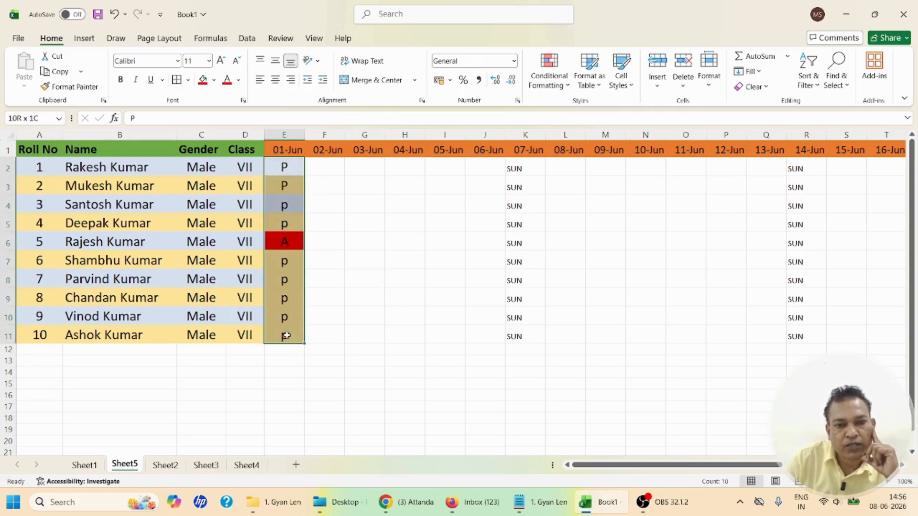
left_click(328, 174)
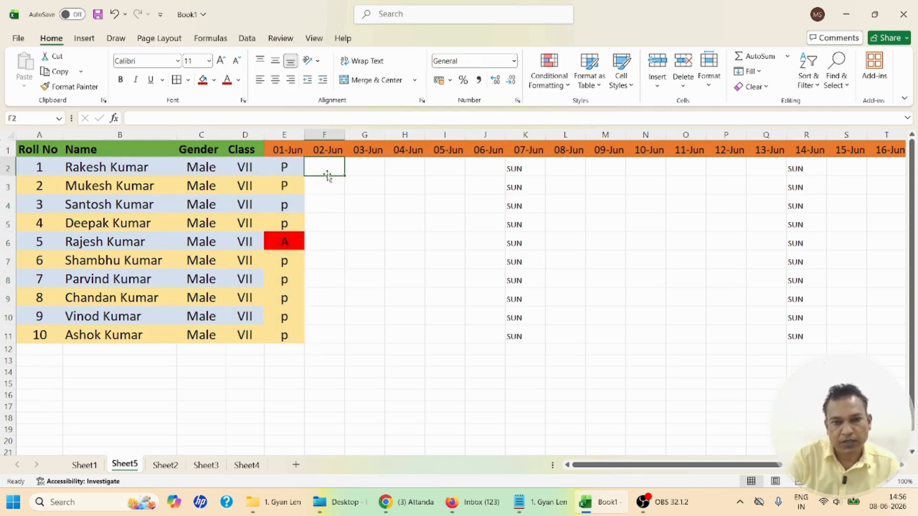
type("p")
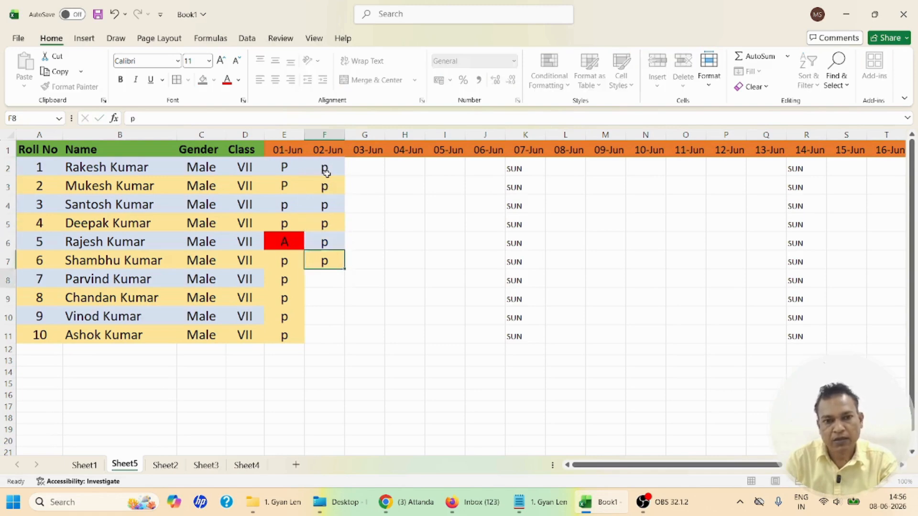
type(" p p p p p p p p")
key("Return")
key("Return")
type("p")
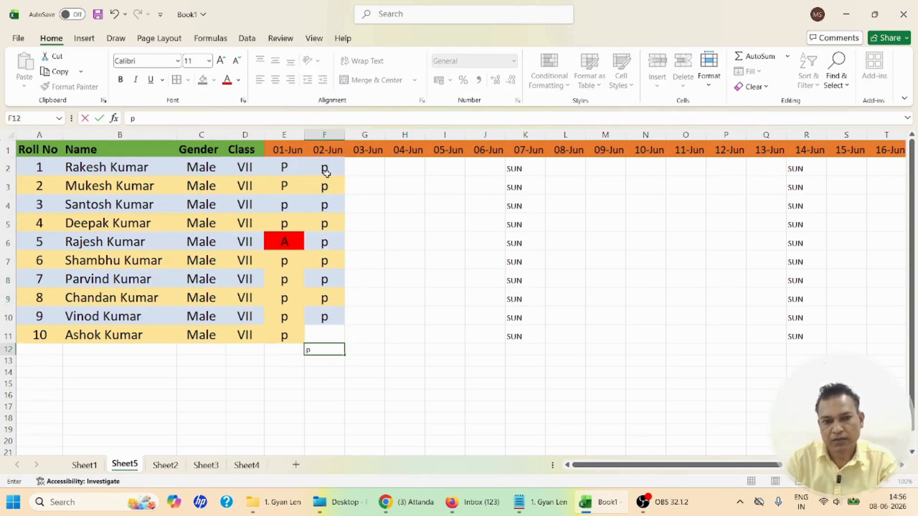
key("Up")
type("p")
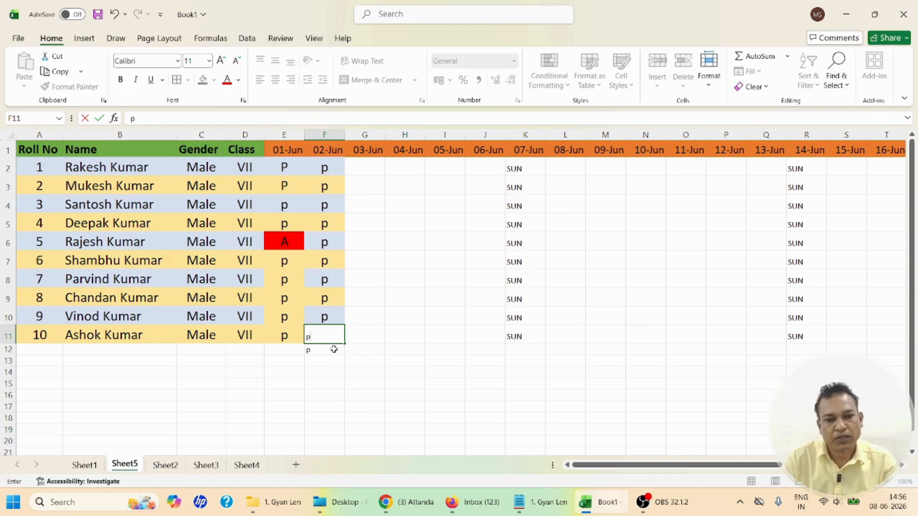
key("Return")
key("Delete")
Step: Fill the 03-Jun column with p for all ten students, including roll 3
left_click(378, 171)
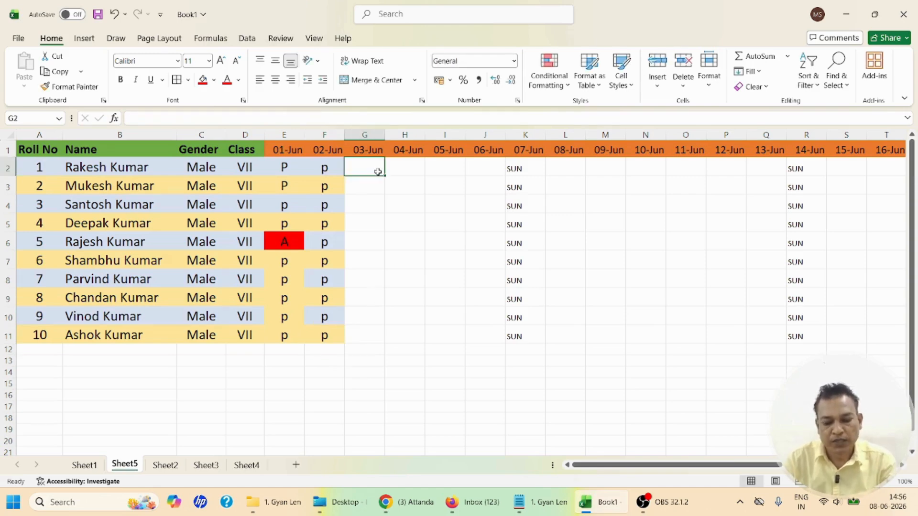
type("p p  p p p p p")
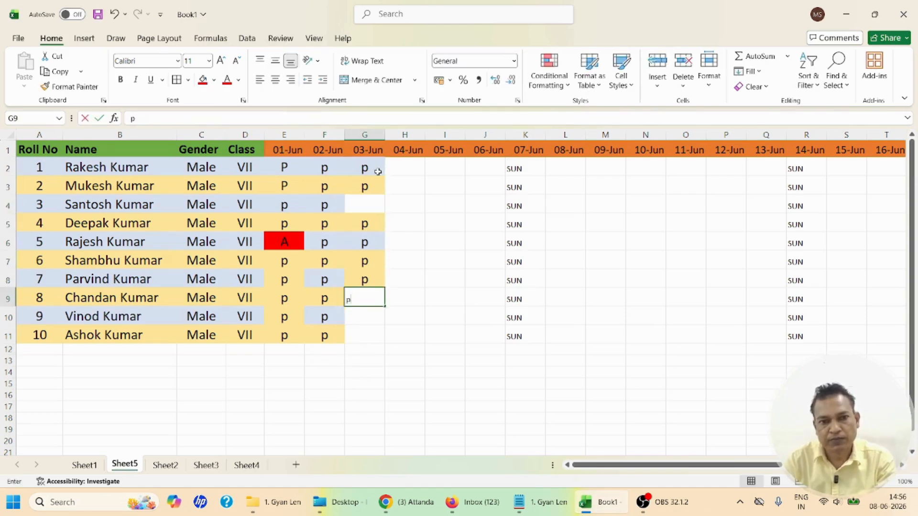
key("Return")
type("p")
key("Return")
type("p")
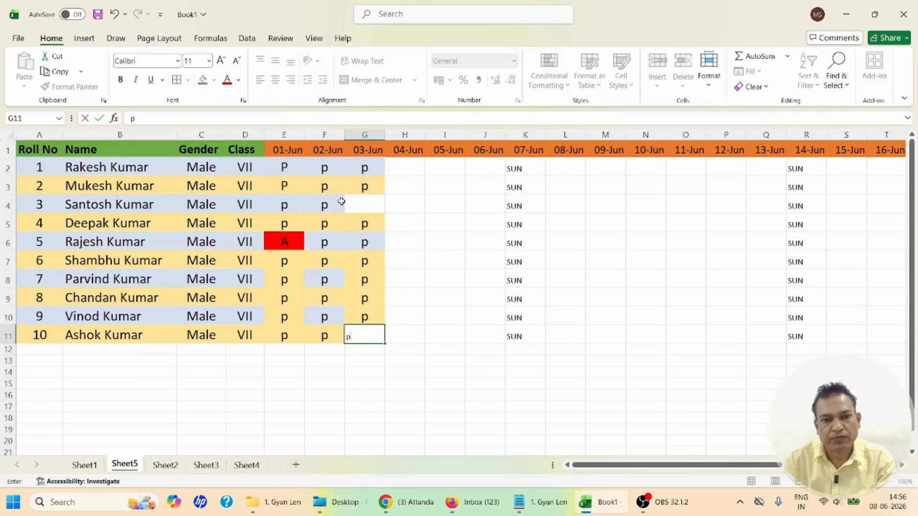
left_click(368, 206)
type("p")
left_click(426, 178)
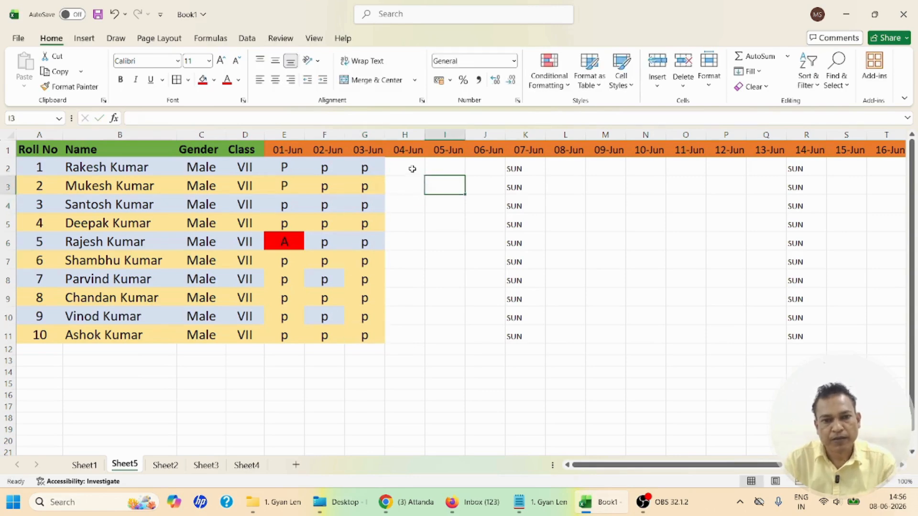
Step: Fill the 04-Jun column with p for all ten students
left_click(412, 169)
type("p")
key("Return")
type("p")
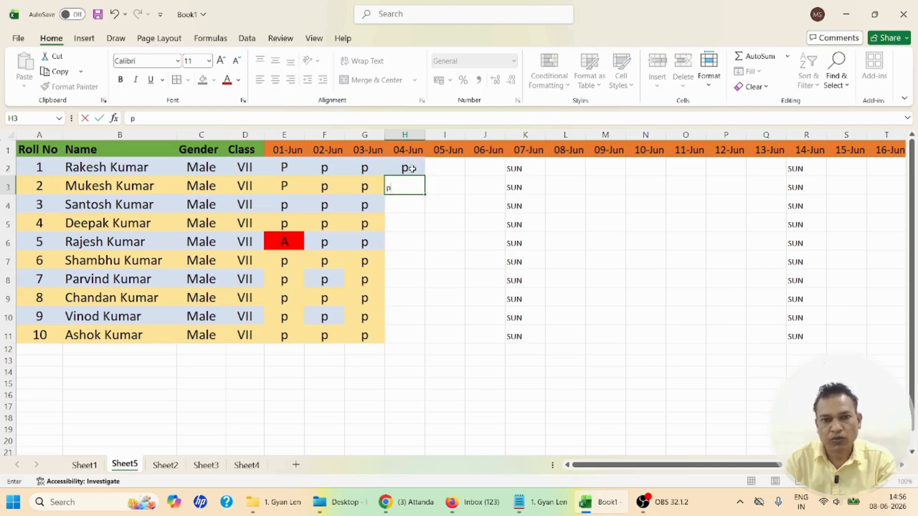
key("Return")
type("p")
key("Return")
type("p p p p p ")
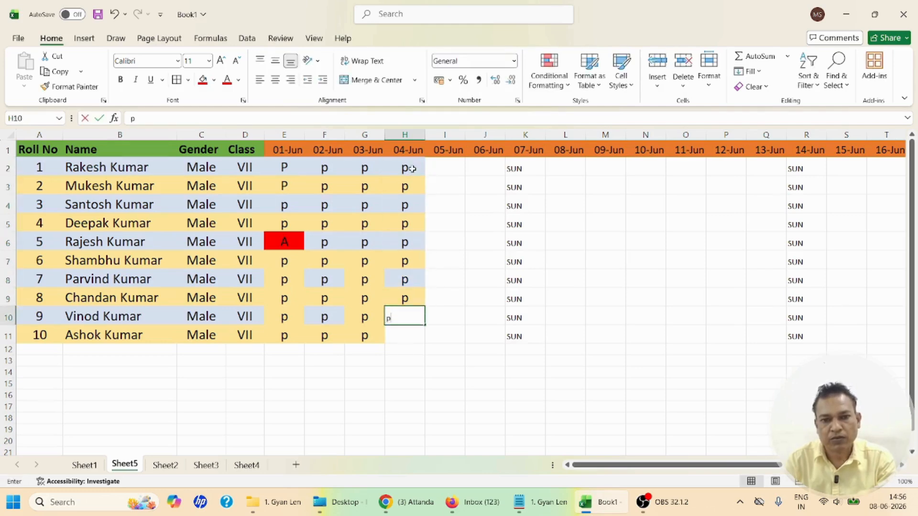
type("p p")
key("Return")
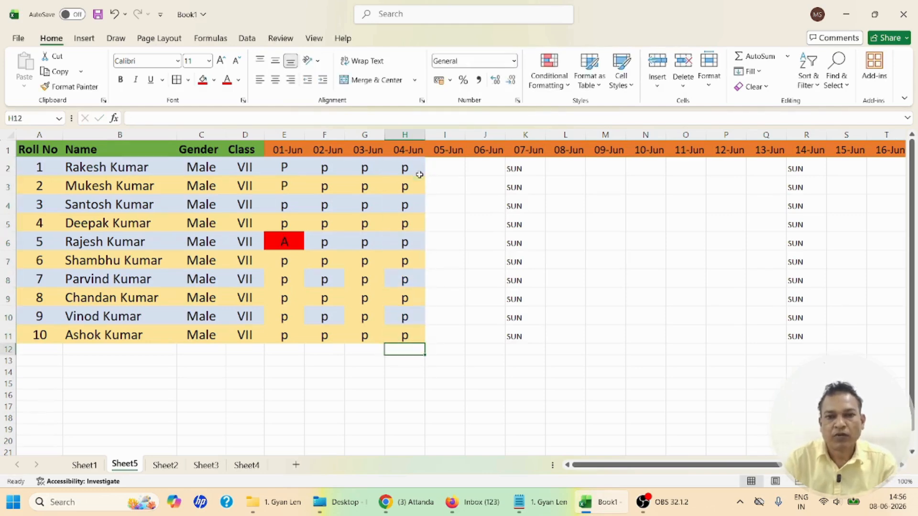
Step: Fill the 05-Jun and 06-Jun columns with p for all ten students
left_click(454, 172)
type("p")
key("Return")
type("p")
key("Return")
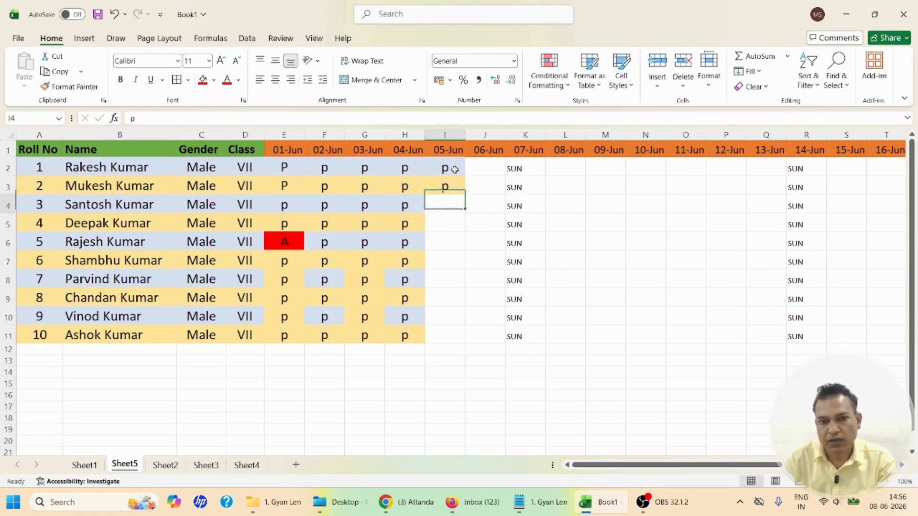
type("p p p p p p")
key("Return")
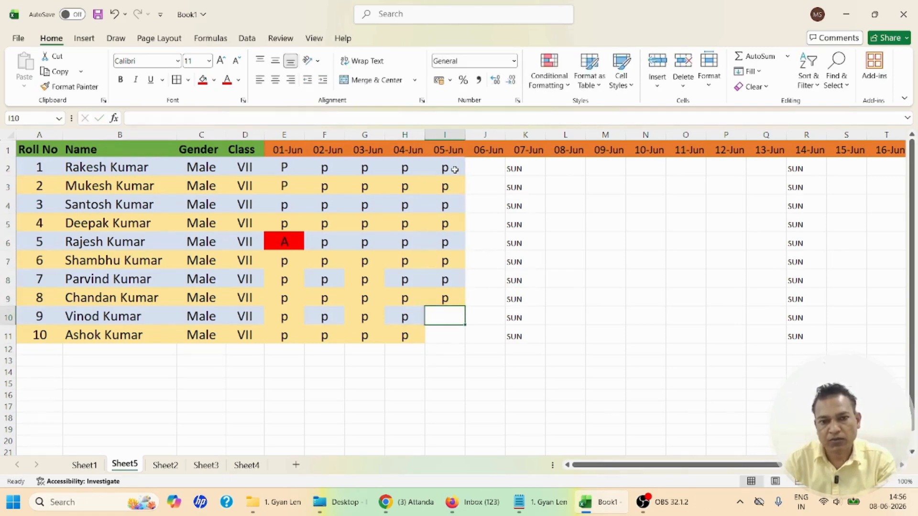
type("p")
key("Return")
type("p")
key("Return")
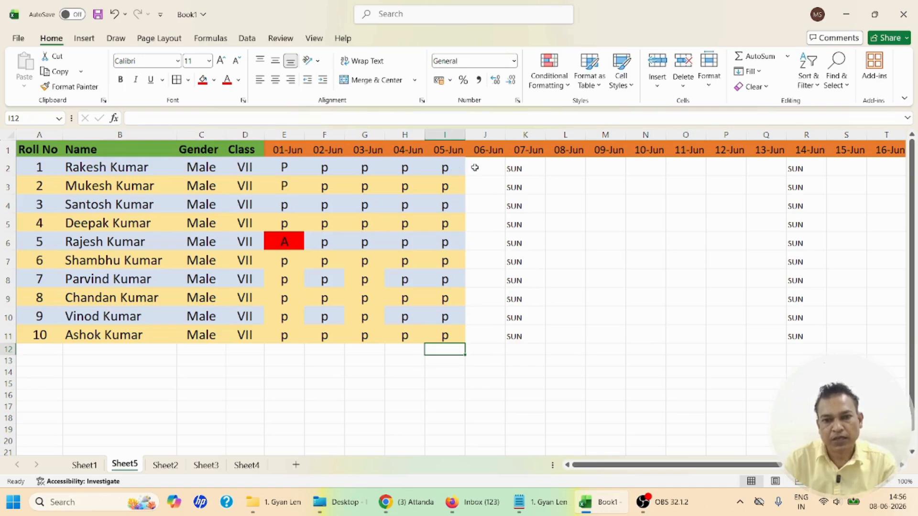
left_click(474, 168)
type("p")
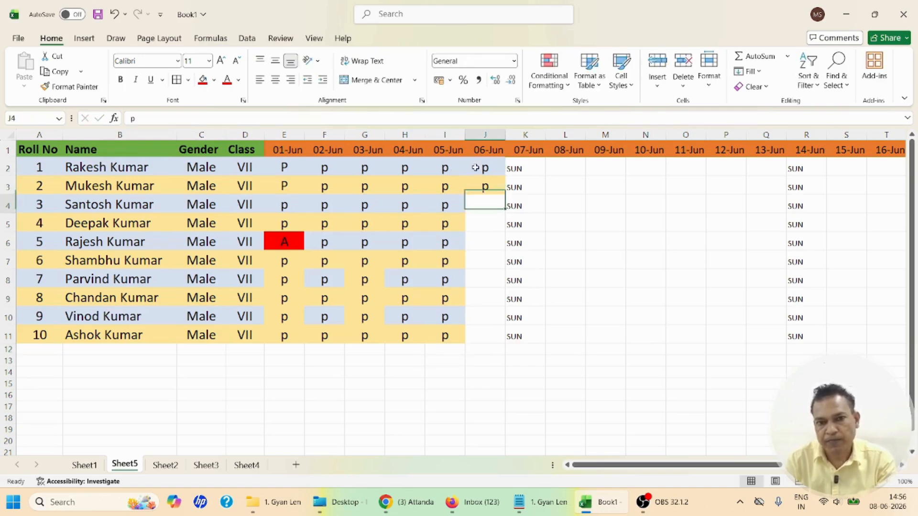
type(" p p p p p p p p pp")
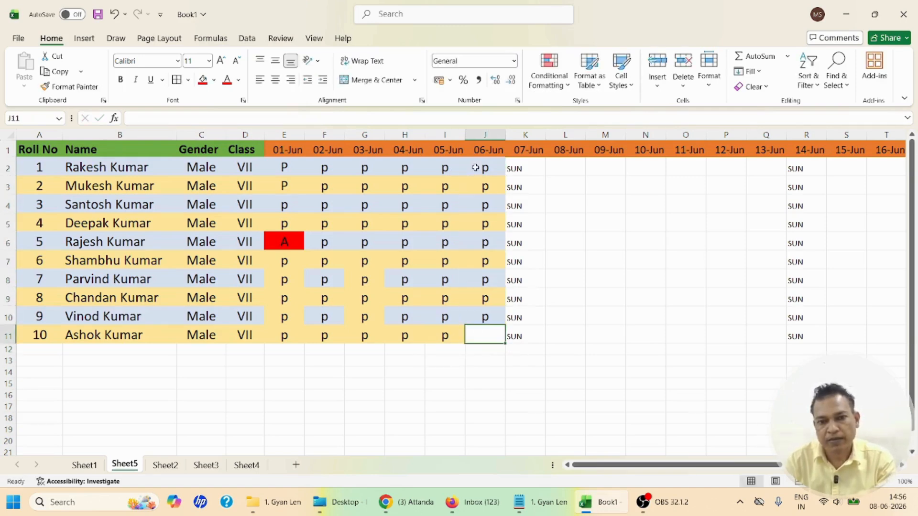
left_click(548, 168)
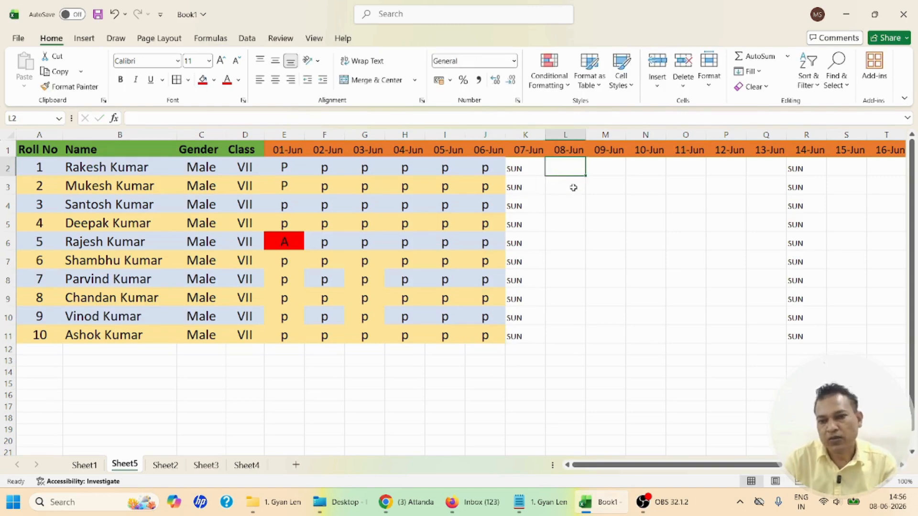
Step: Enter 08-Jun attendance: A for rolls 1 and 9, p for everyone else
type("A")
key("Return")
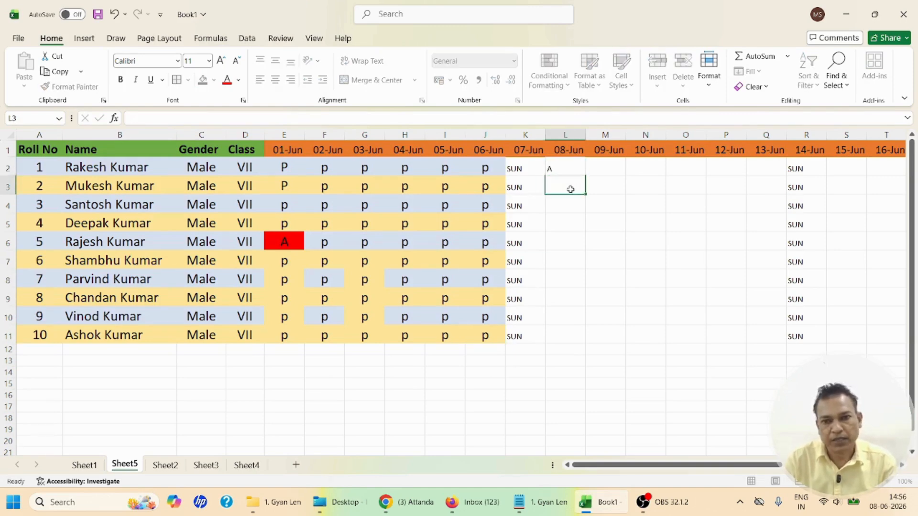
type("P")
key("Return")
type("p p p p ")
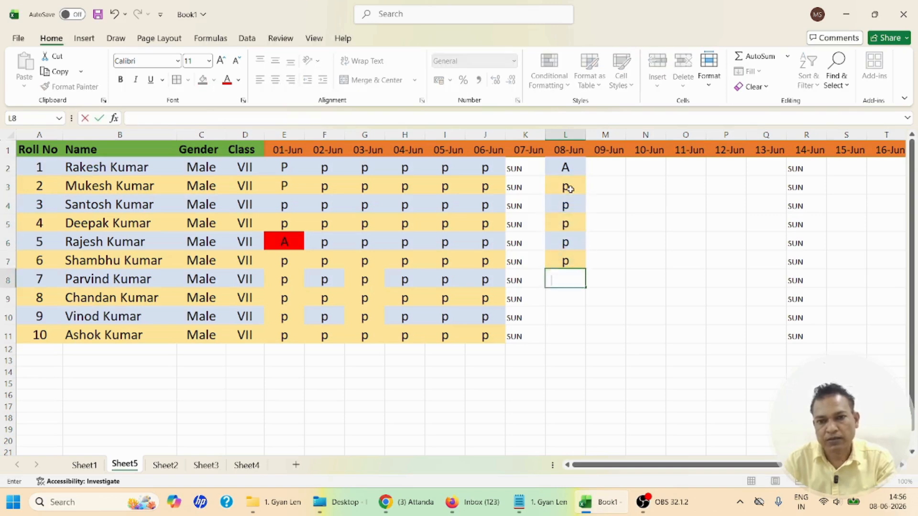
type("p p ")
type("A")
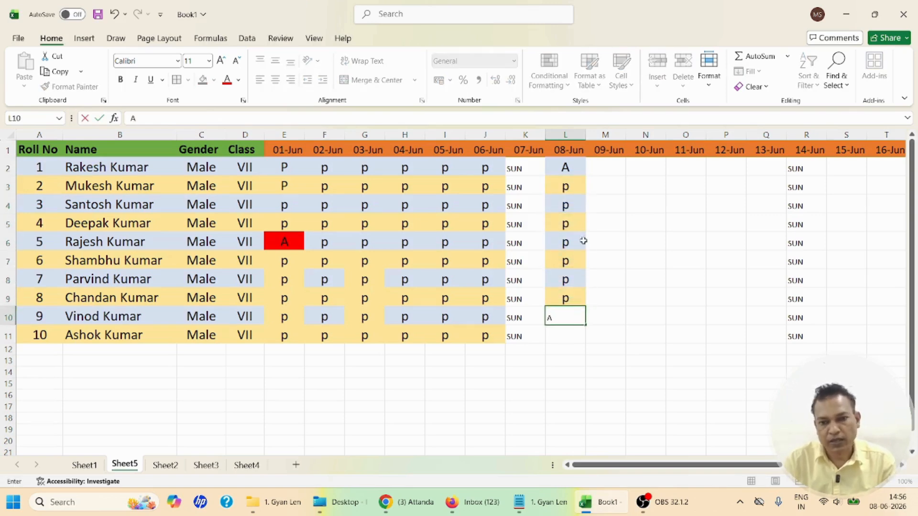
key("Return")
type("p")
left_click(592, 381)
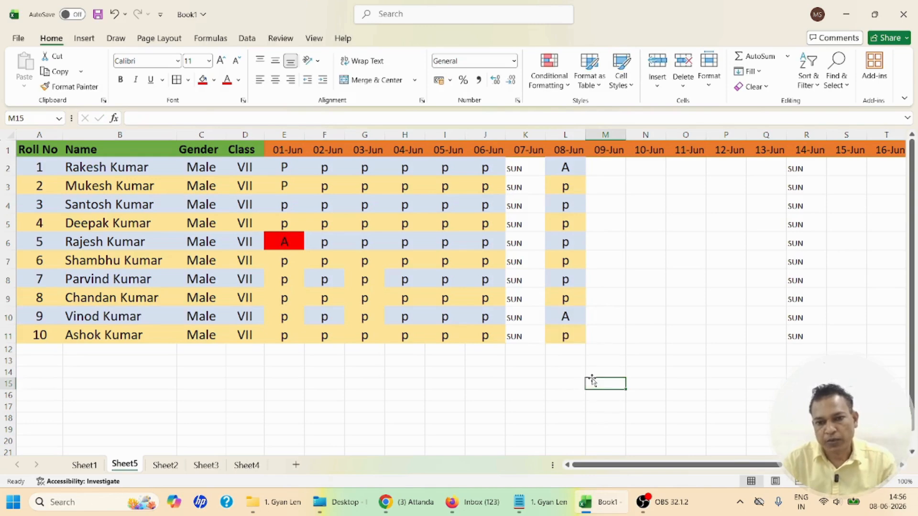
Step: Give the 08-Jun absences of rolls 9 and 1 a red fill and save the workbook
left_click(565, 334)
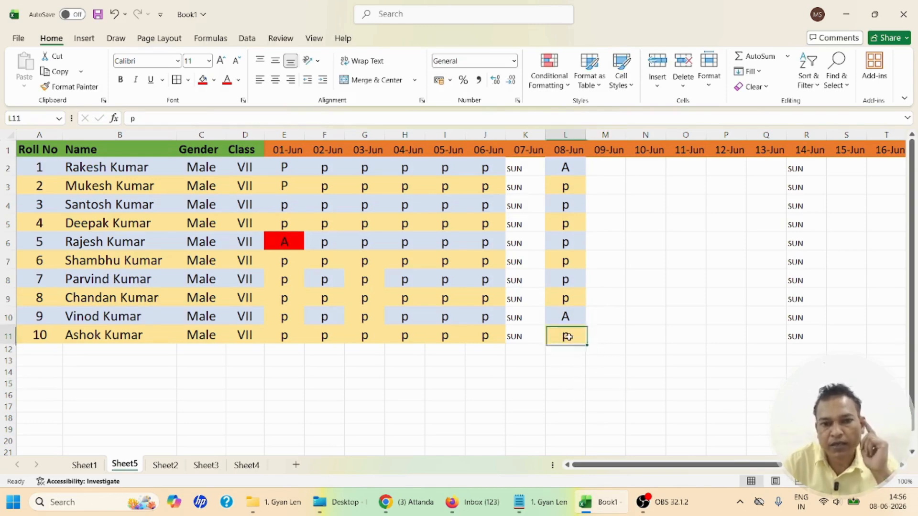
left_click(203, 79)
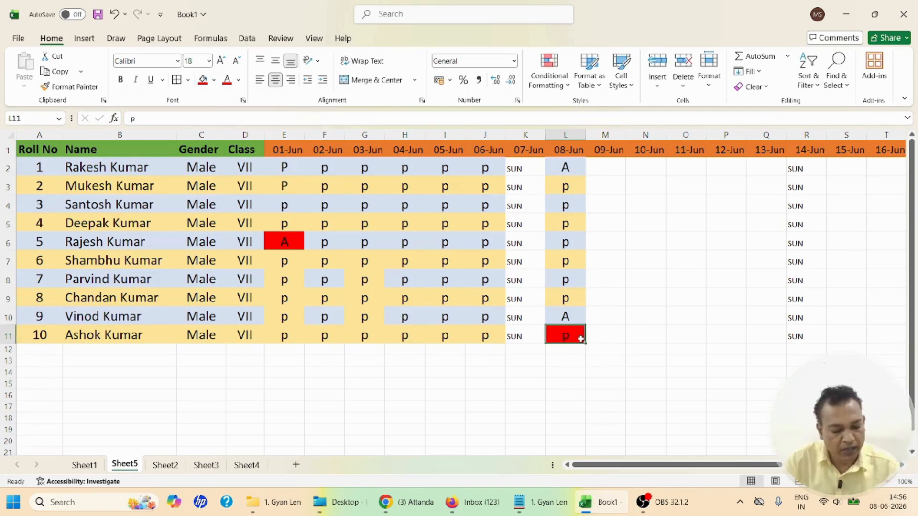
key("ctrl+z")
left_click(575, 317)
left_click(202, 79)
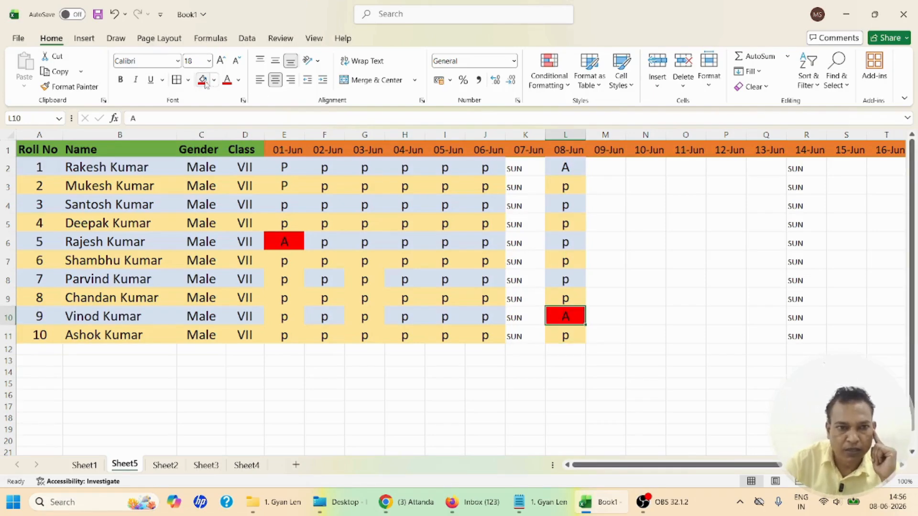
left_click(566, 167)
left_click(202, 80)
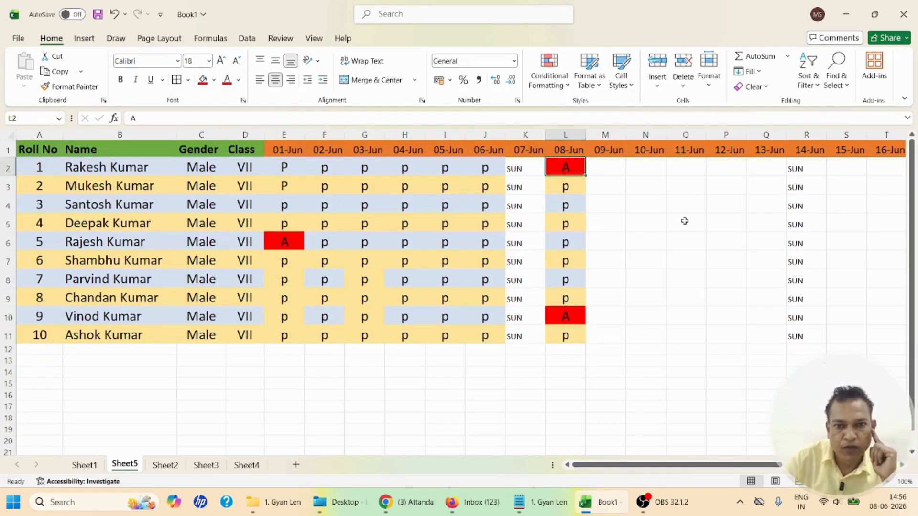
left_click(685, 222)
key("ctrl+s")
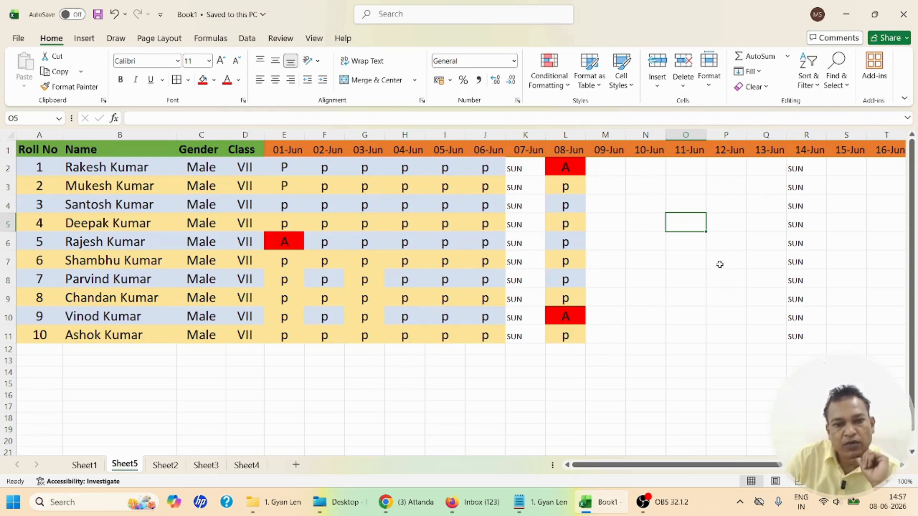
Step: Remove the fill from the 01-Jun to 06-Jun attendance cells
left_click(40, 167)
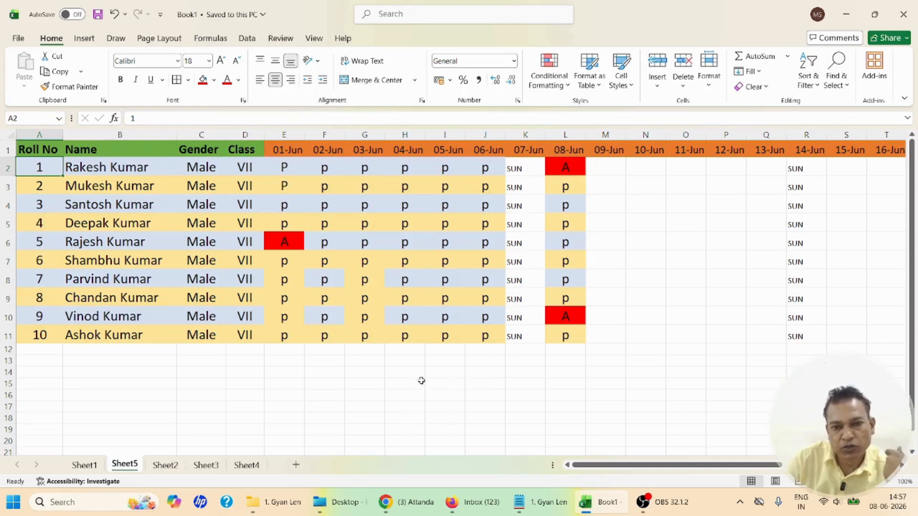
left_click_drag(277, 176, 484, 335)
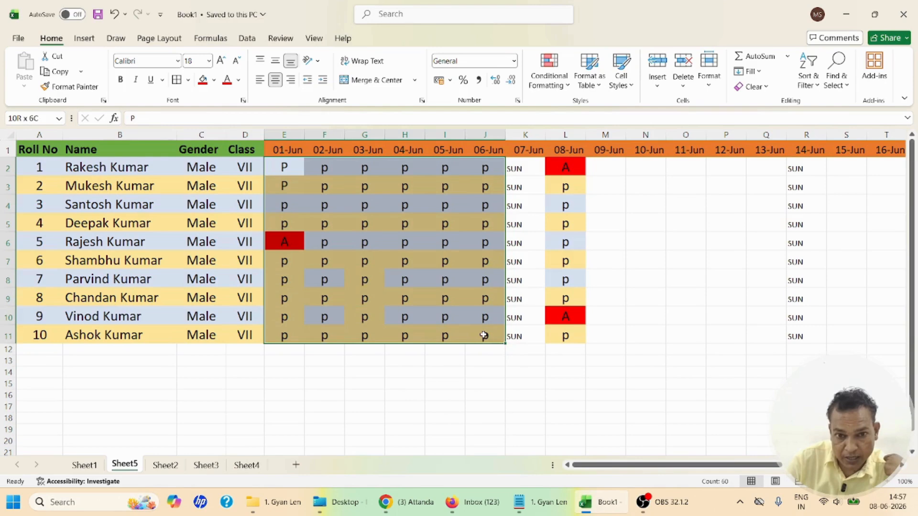
left_click(214, 80)
left_click(244, 287)
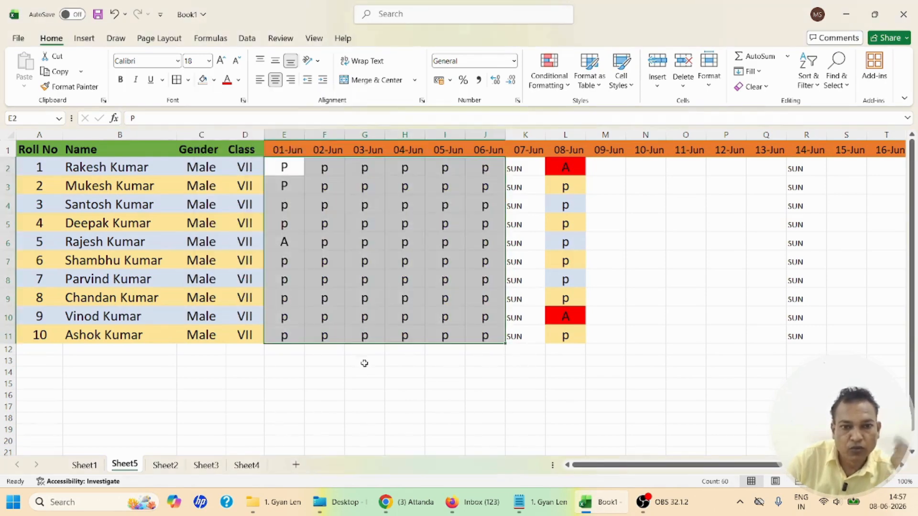
left_click(365, 369)
Step: Refill roll 5's absence red, clear the 08-Jun column's fill, and refill roll 1's absence red
left_click(287, 242)
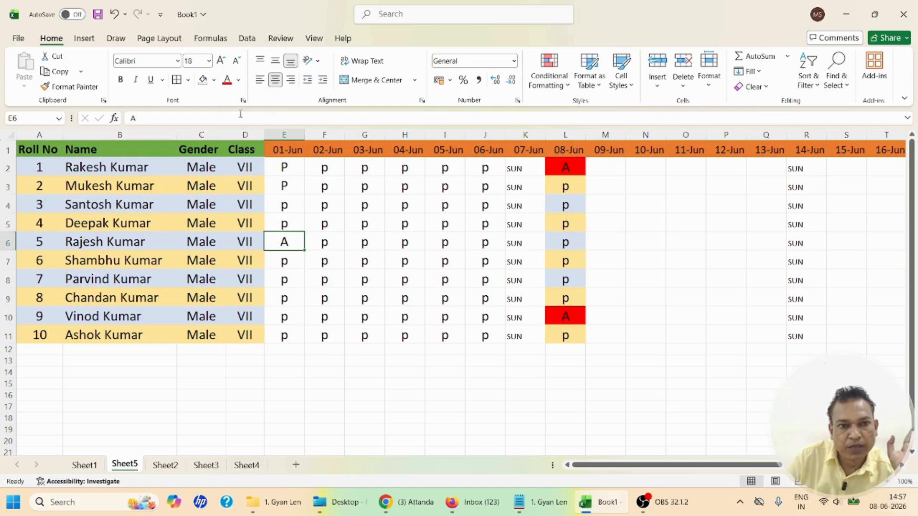
left_click(214, 80)
left_click(218, 260)
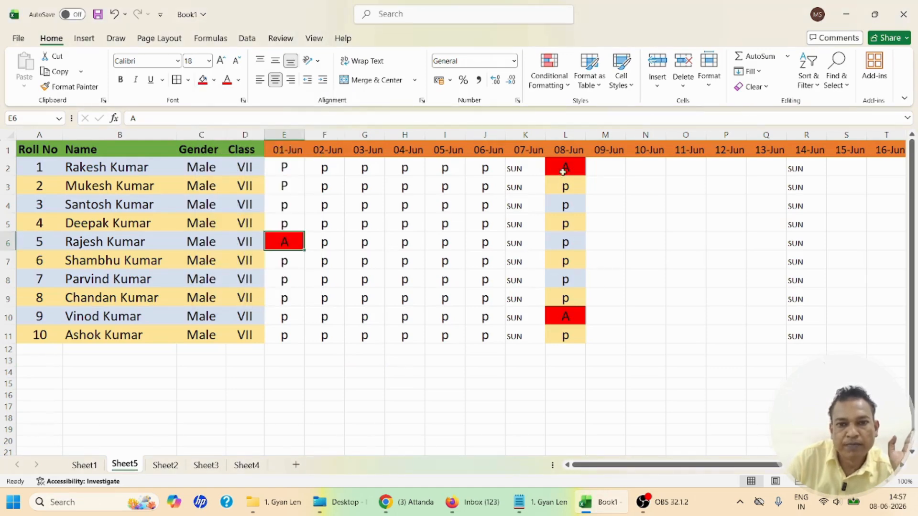
left_click_drag(567, 172, 568, 337)
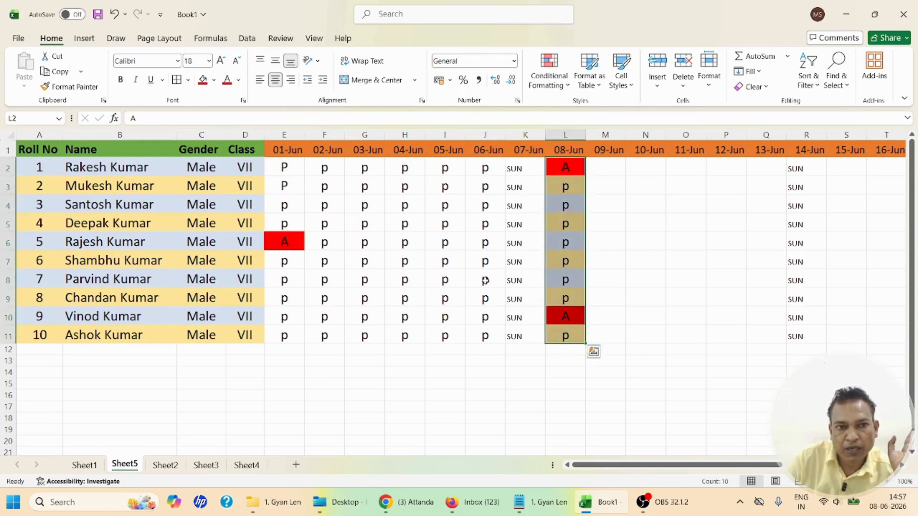
left_click(214, 80)
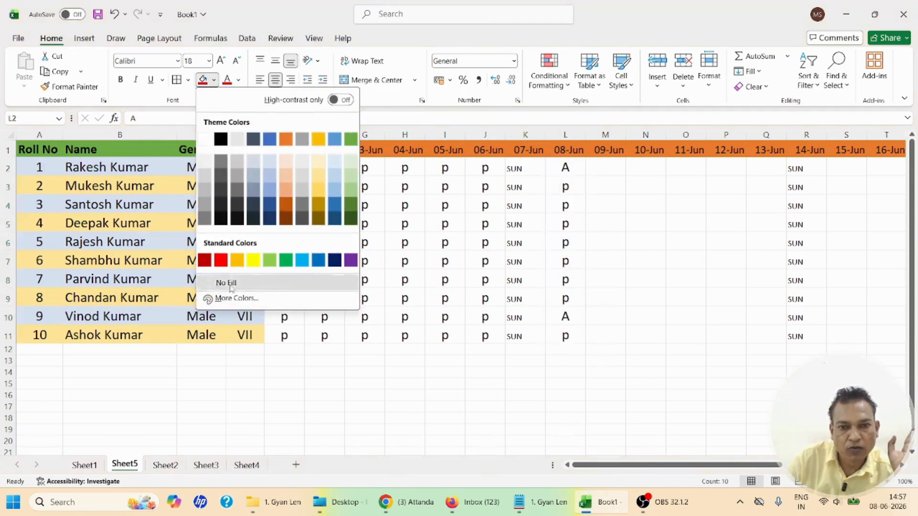
left_click(225, 282)
left_click(565, 168)
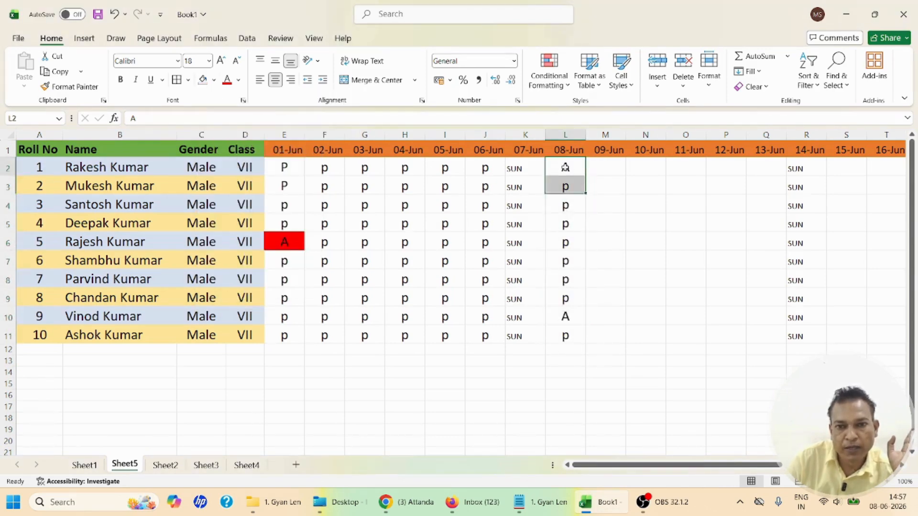
left_click(214, 80)
left_click(226, 262)
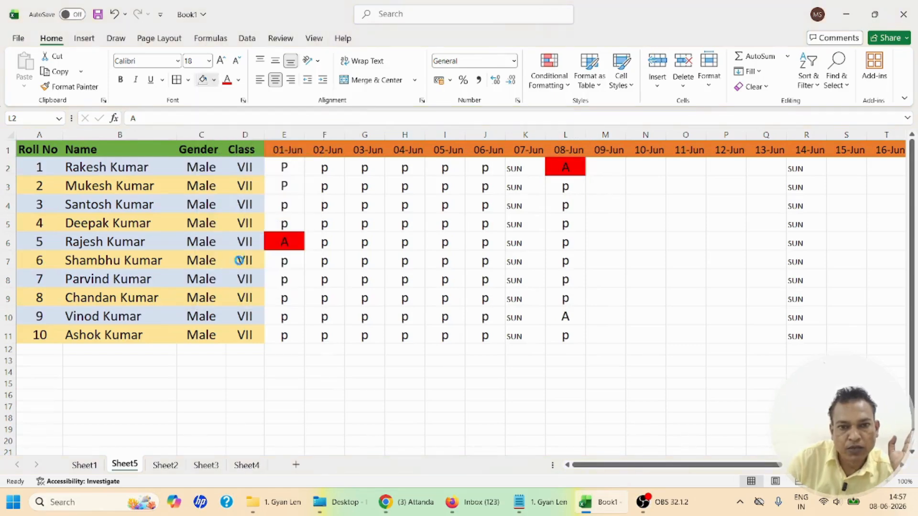
Step: Make the 08-Jun A marks for rolls 9 and 1 red text, removing roll 1's fill
left_click(558, 313)
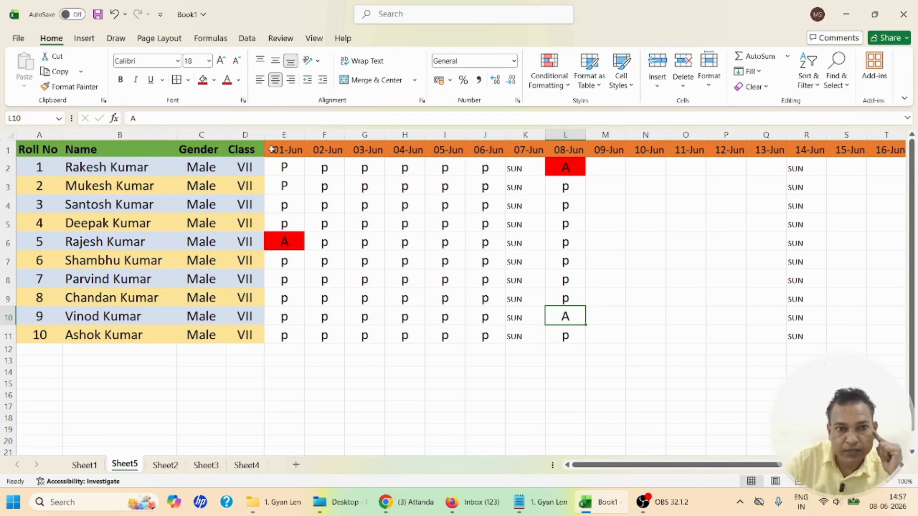
left_click(228, 80)
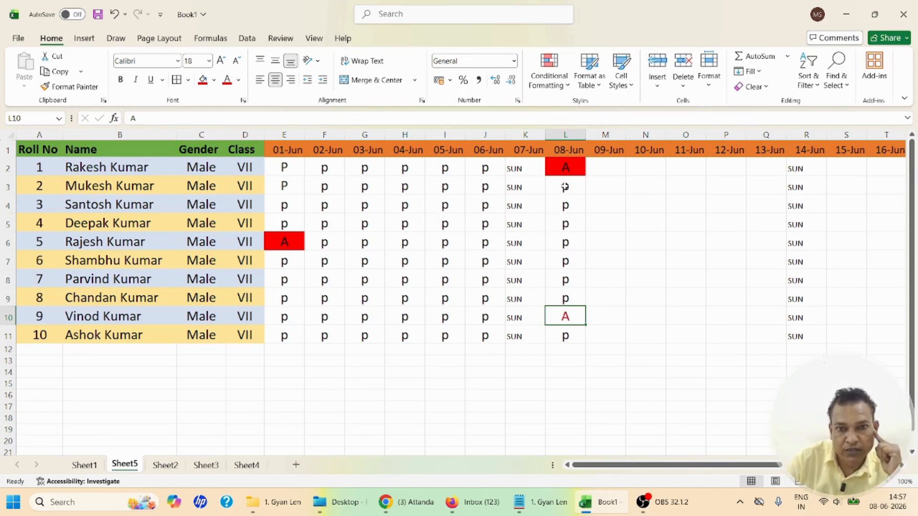
left_click(565, 169)
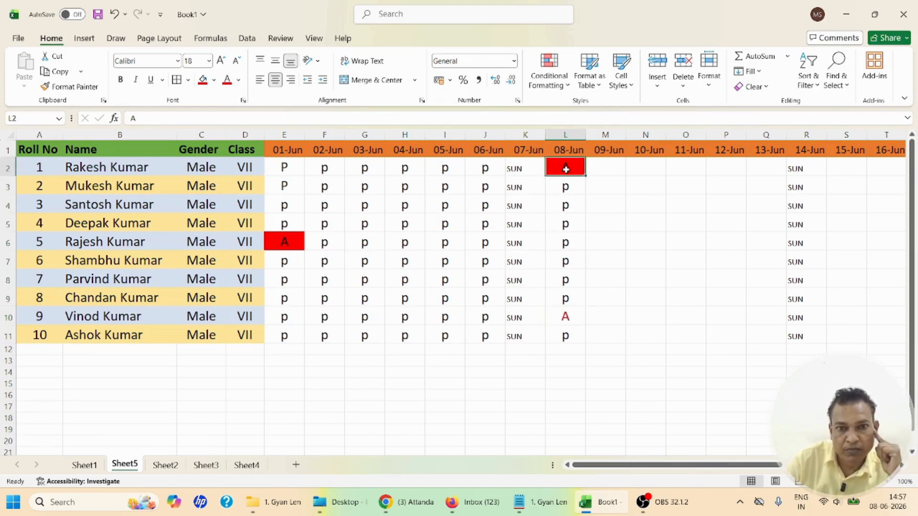
left_click(213, 80)
left_click(264, 282)
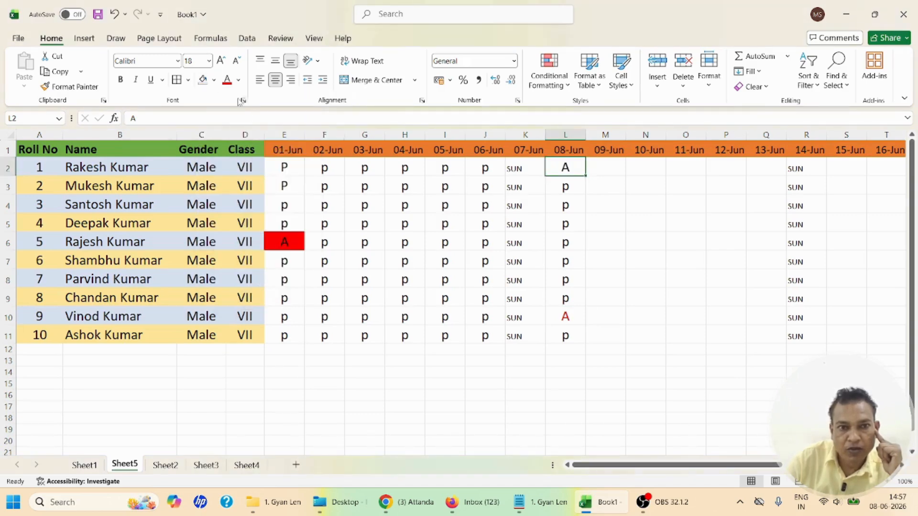
left_click(227, 80)
Step: Remove the red fill from roll 5's 01-Jun absence and save the workbook
left_click(298, 244)
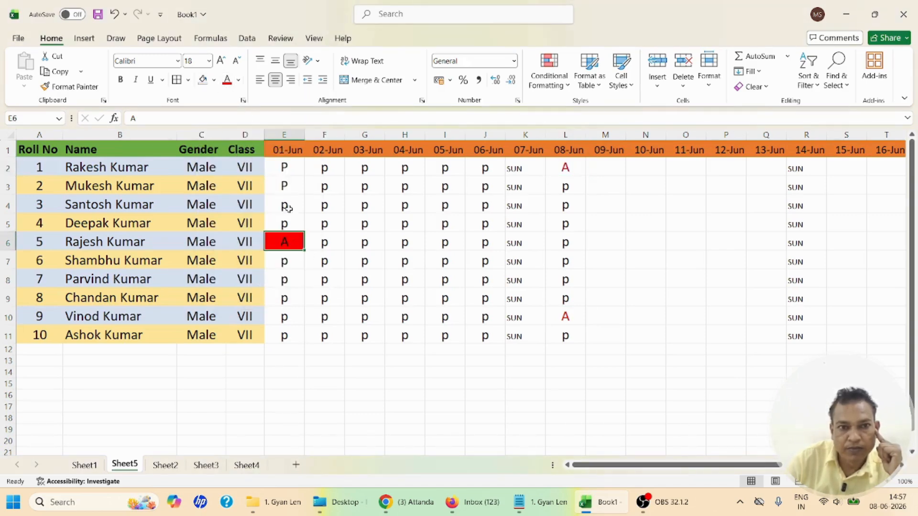
left_click(214, 80)
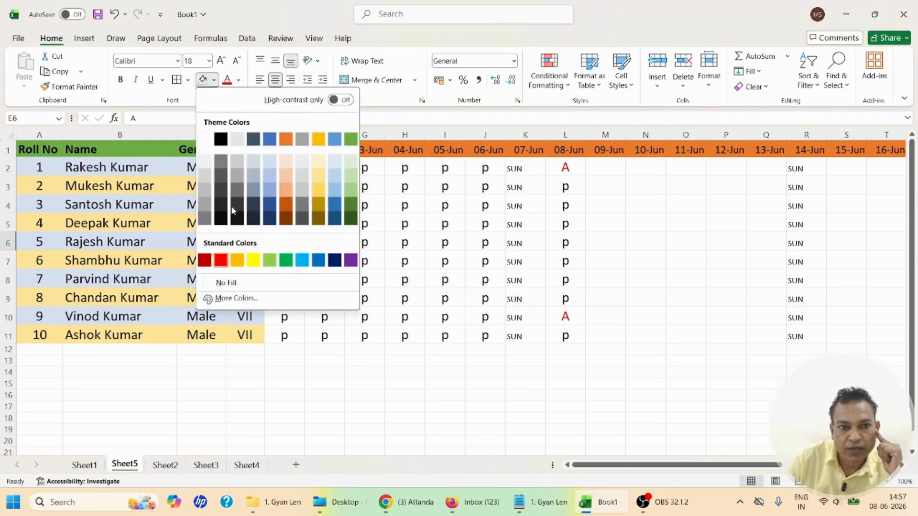
left_click(227, 283)
left_click(403, 397)
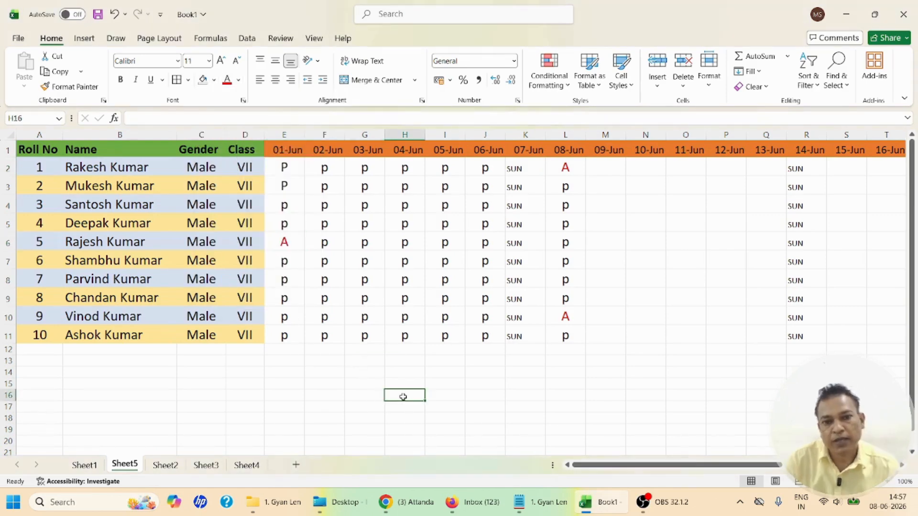
key("ctrl+s")
Step: Style the 07-Jun SUN entries red, bold, 14 pt with italics removed, then save
left_click_drag(516, 169, 521, 335)
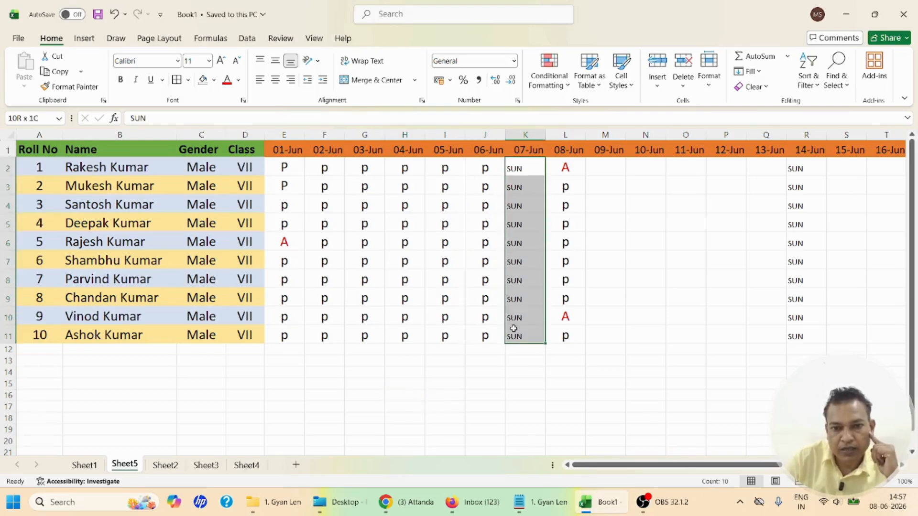
left_click(214, 80)
left_click(228, 81)
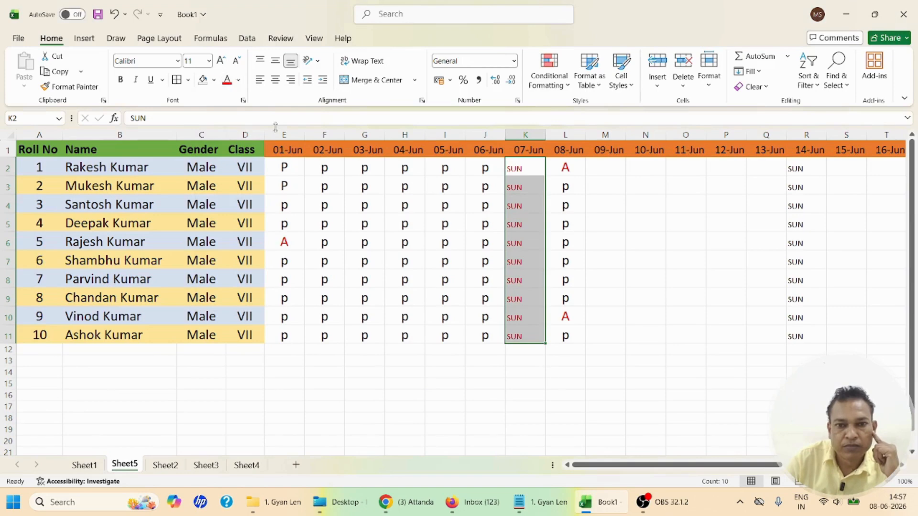
left_click(134, 79)
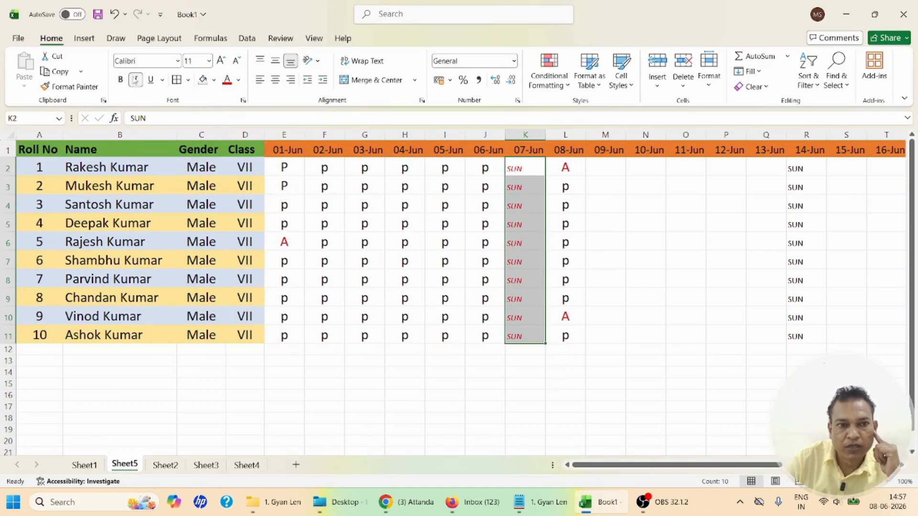
left_click(121, 80)
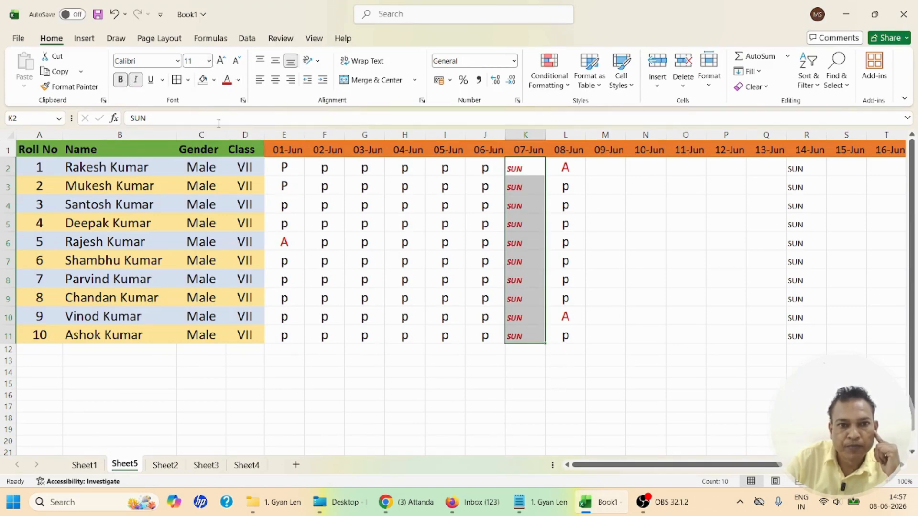
left_click(209, 61)
left_click(192, 148)
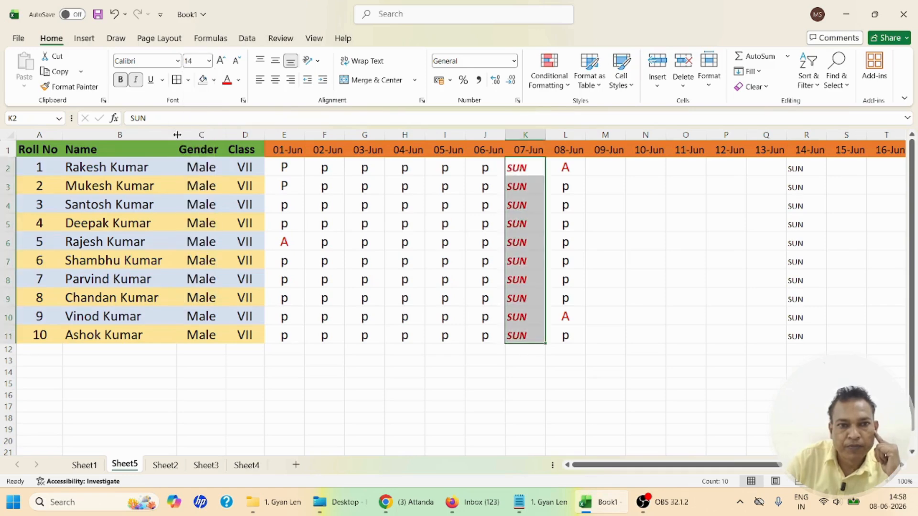
left_click(135, 80)
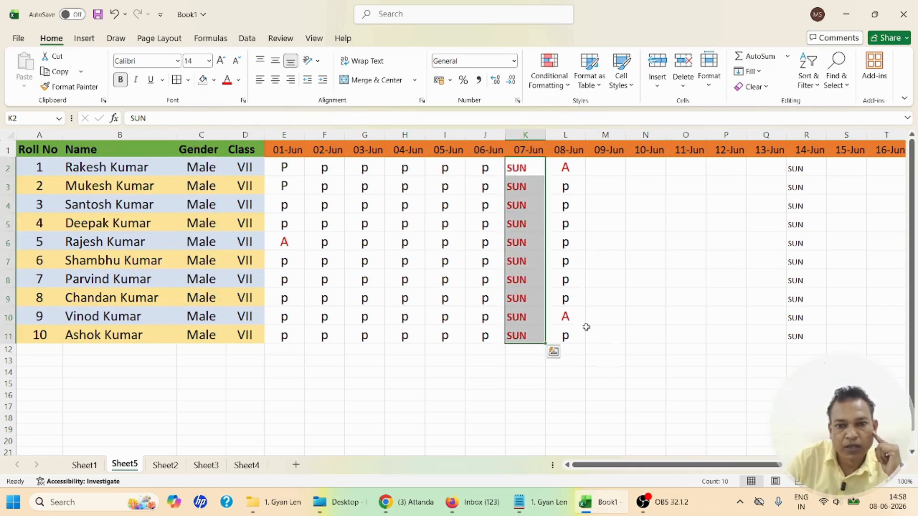
left_click(620, 373)
key("ctrl+s")
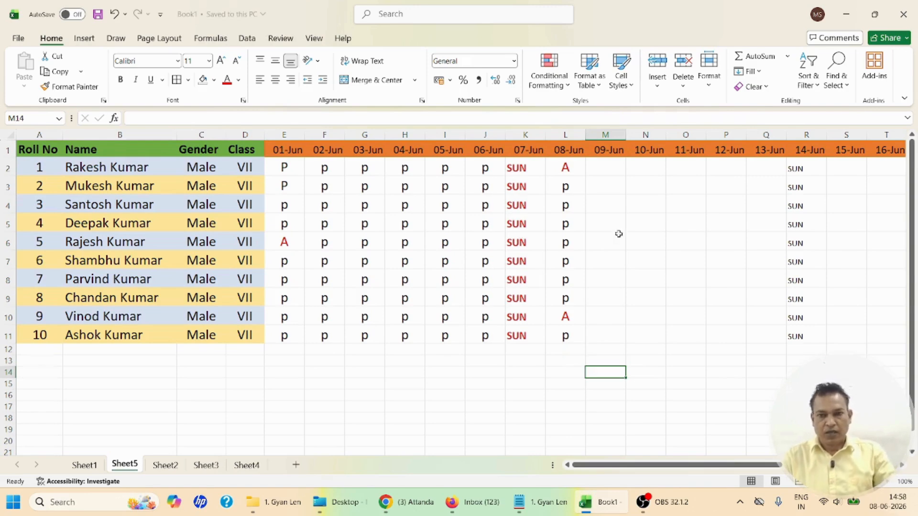
Step: Copy the 07-Jun SUN formatting onto the 14-Jun SUN cells and save
left_click_drag(797, 166, 804, 336)
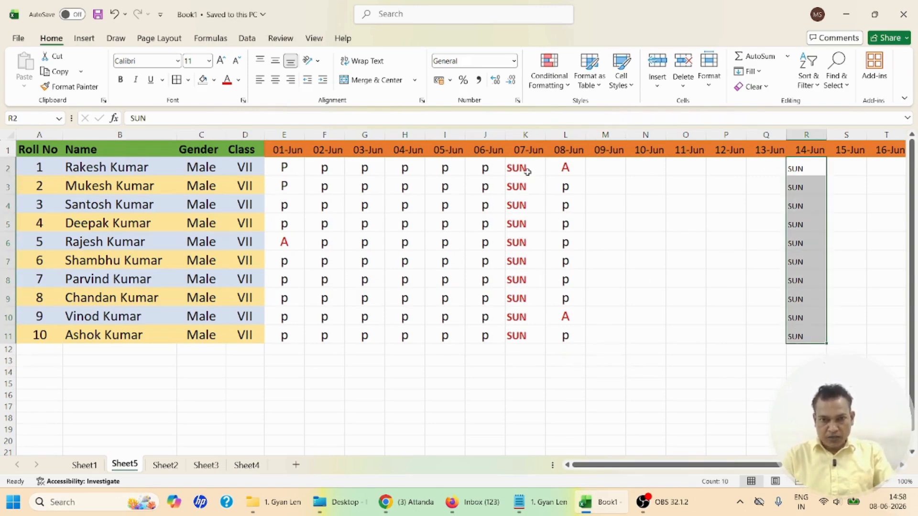
left_click_drag(527, 171, 515, 338)
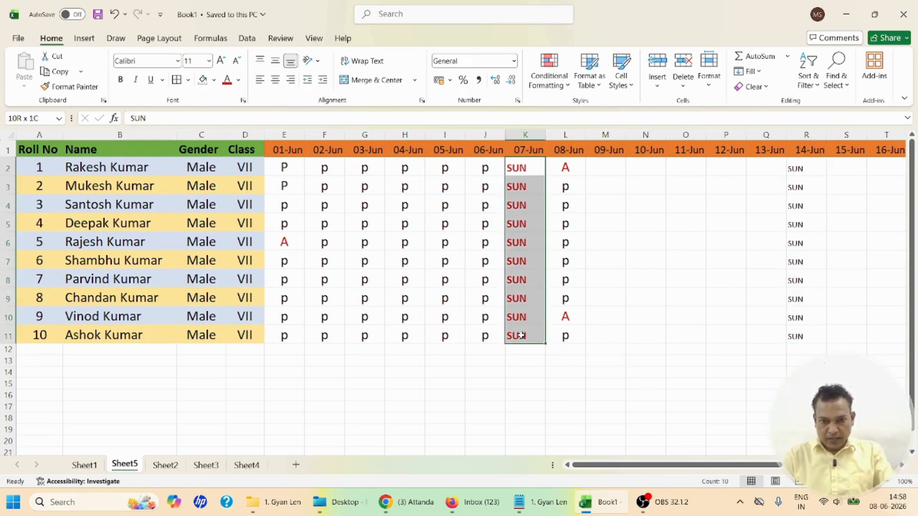
left_click(72, 88)
left_click_drag(795, 168, 794, 335)
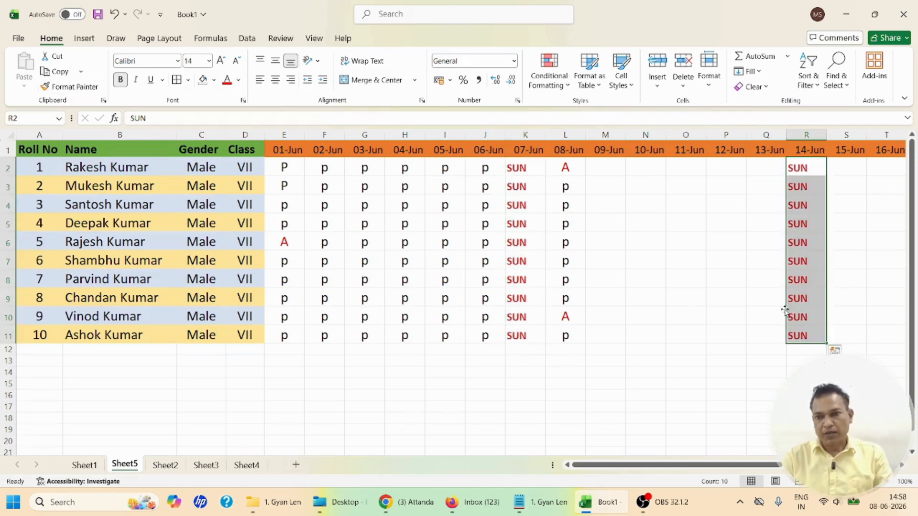
key("ctrl+s")
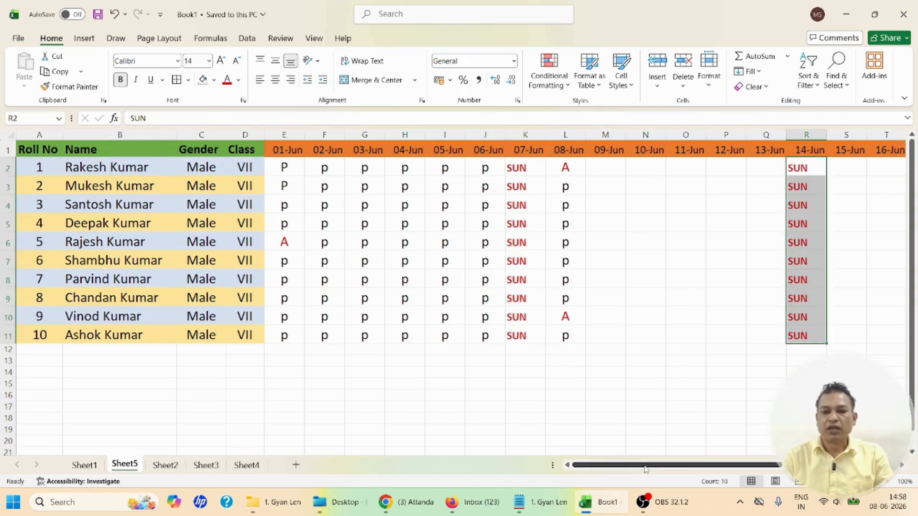
Step: Apply the same bold red SUN formatting to the 21-Jun and 28-Jun columns
scroll(698, 302, "right", 4)
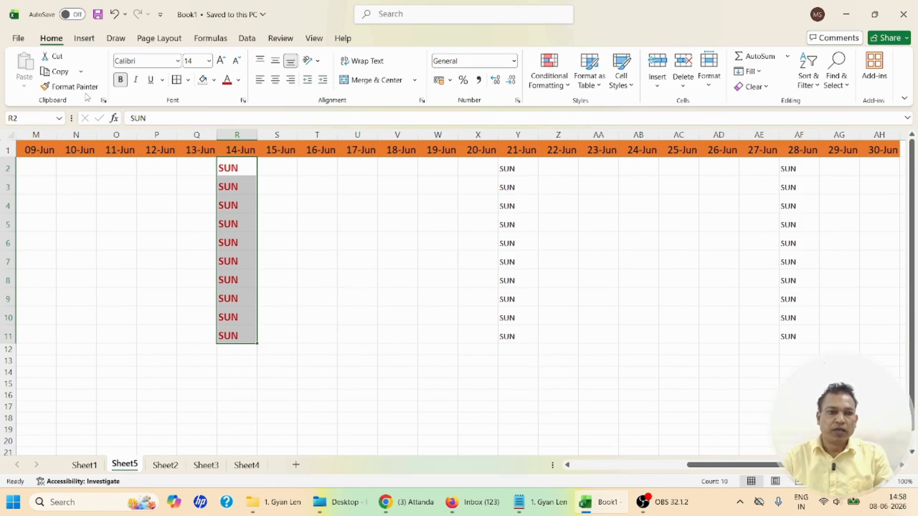
left_click(72, 86)
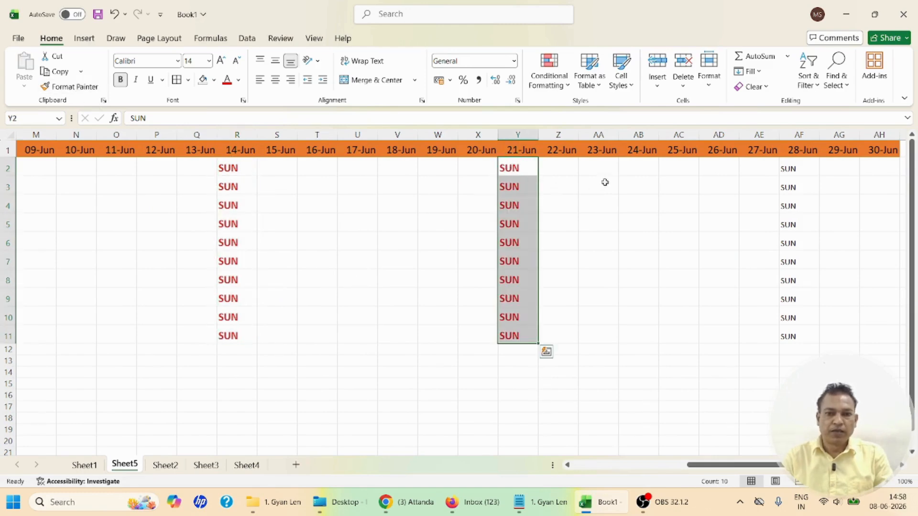
left_click(82, 86)
left_click(787, 170)
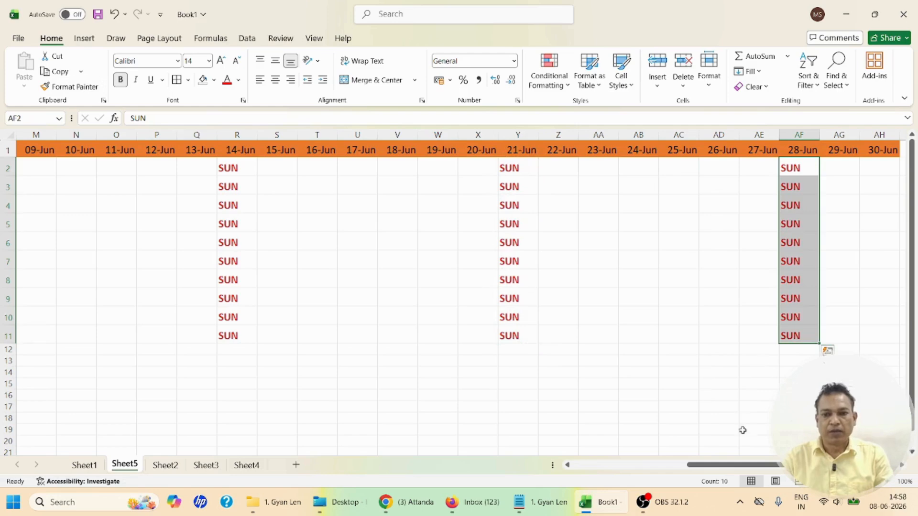
left_click_drag(736, 464, 531, 468)
left_click(604, 388)
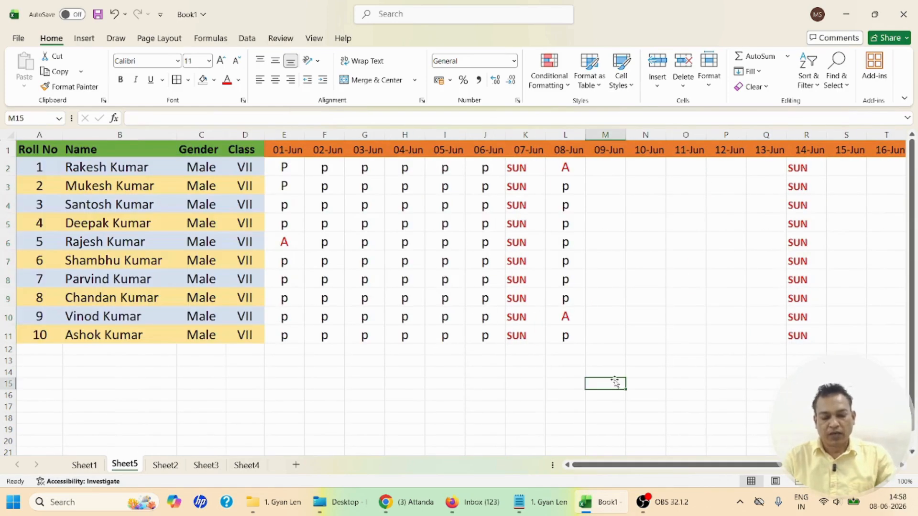
Step: Give the header cells A1:D1 (Roll No through Class) an orange fill
key("ctrl+s")
left_click(31, 151)
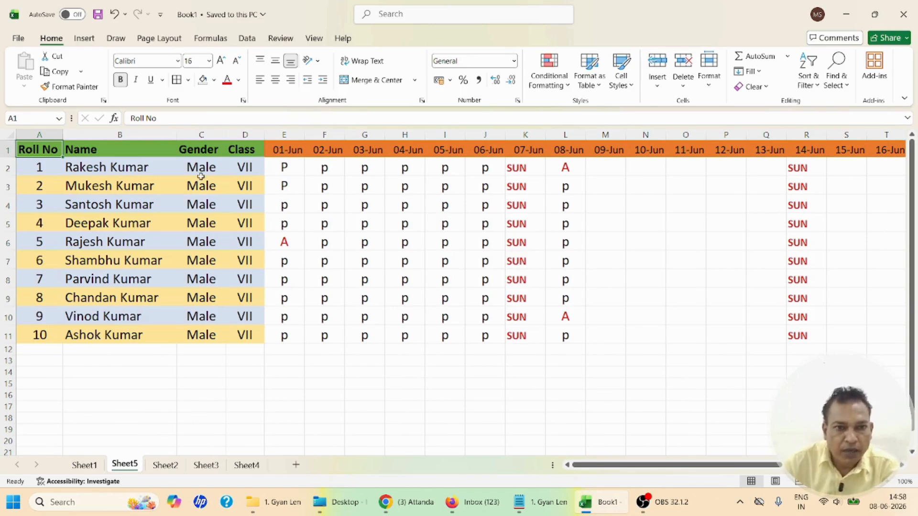
key("shift+Right")
key("shift+Right")
key("shift+Right")
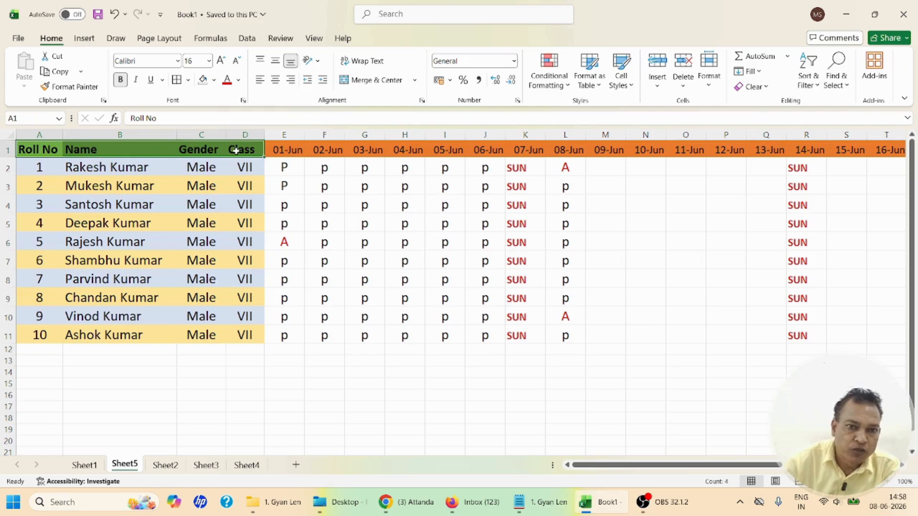
left_click_drag(53, 148, 228, 149)
left_click(214, 80)
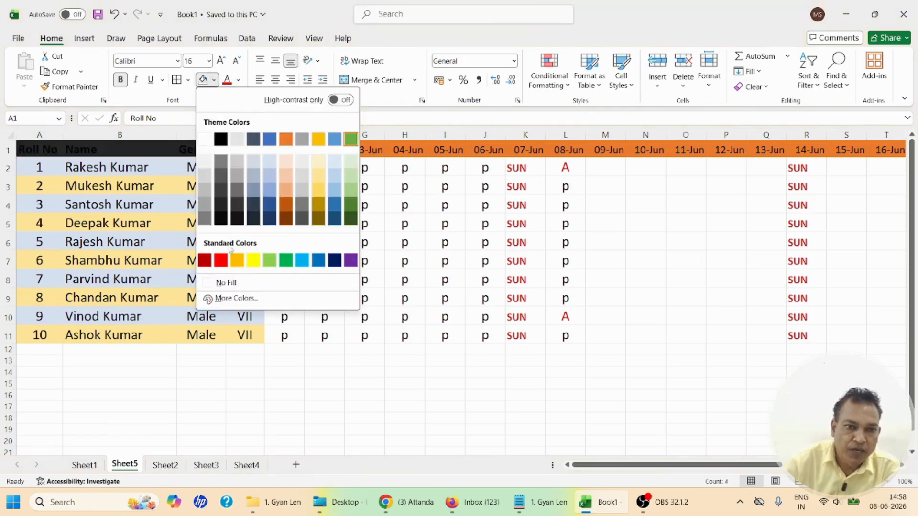
left_click(286, 136)
left_click(349, 388)
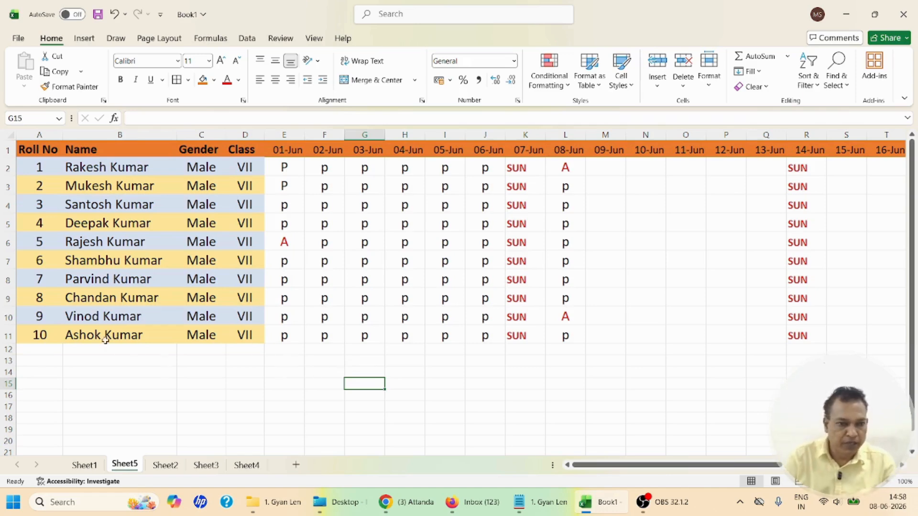
left_click(41, 350)
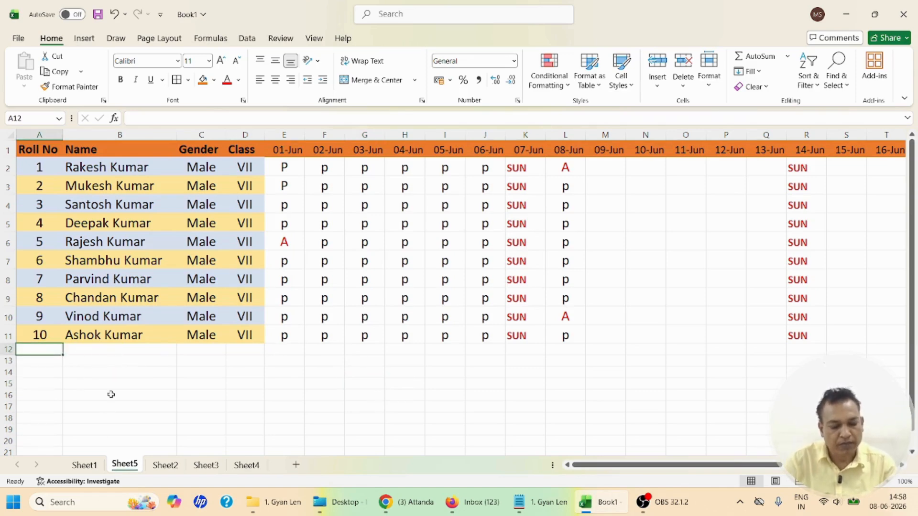
Step: Enter roll numbers 11, 12, 13 and 14 into A12:A15
type("11")
key("Return")
type("12")
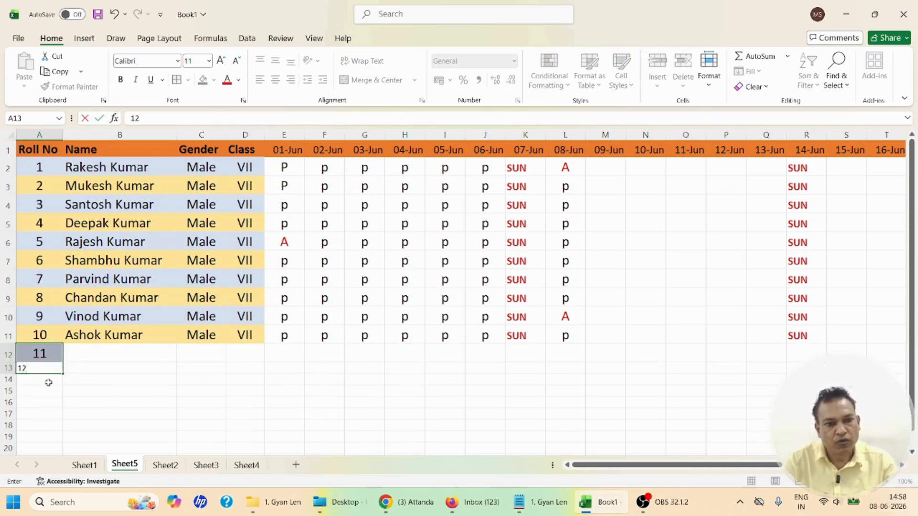
key("Return")
type("13")
key("Return")
type("1")
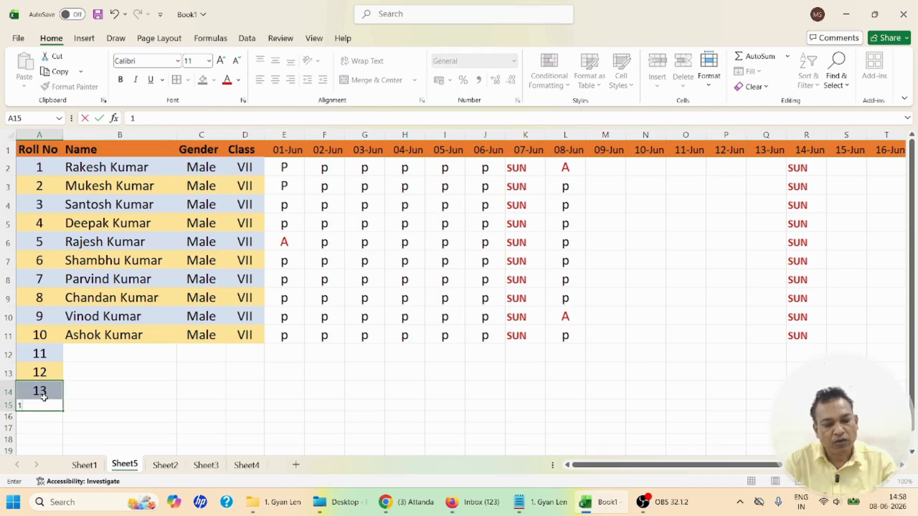
type("4")
key("Return")
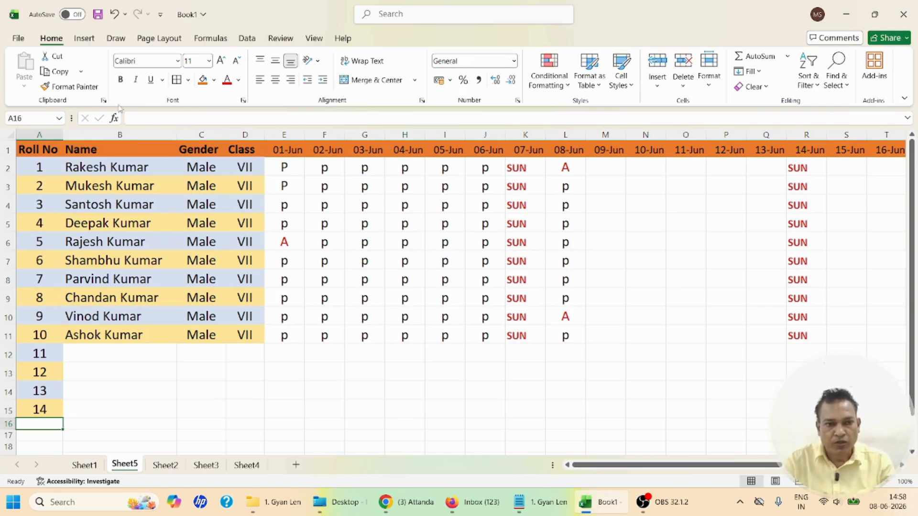
left_click(101, 186)
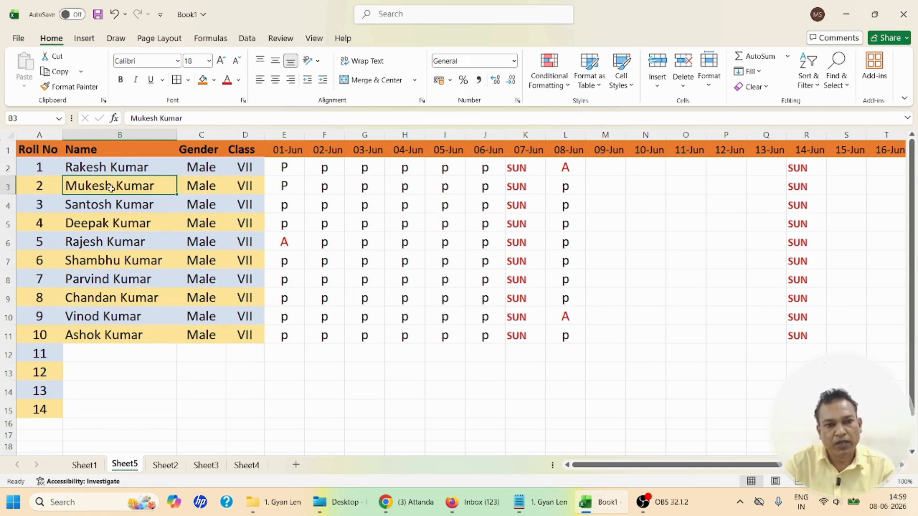
left_click(114, 340)
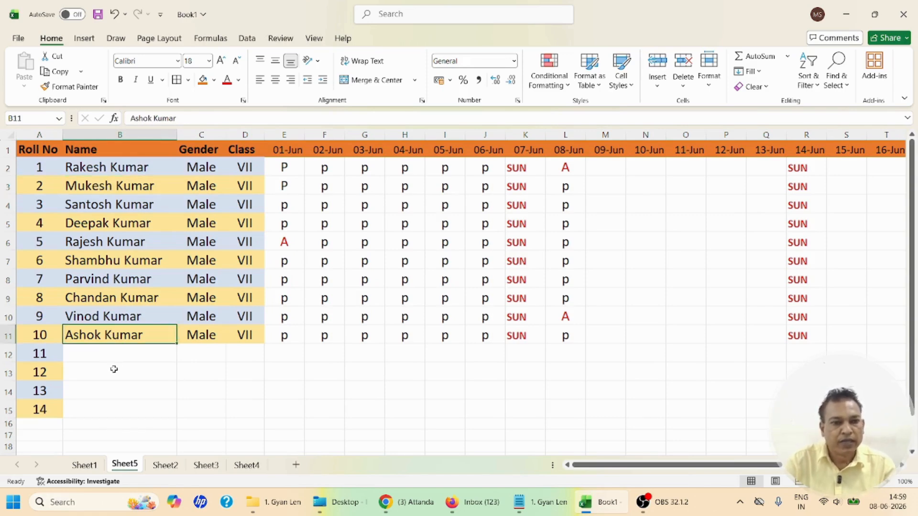
left_click(105, 194)
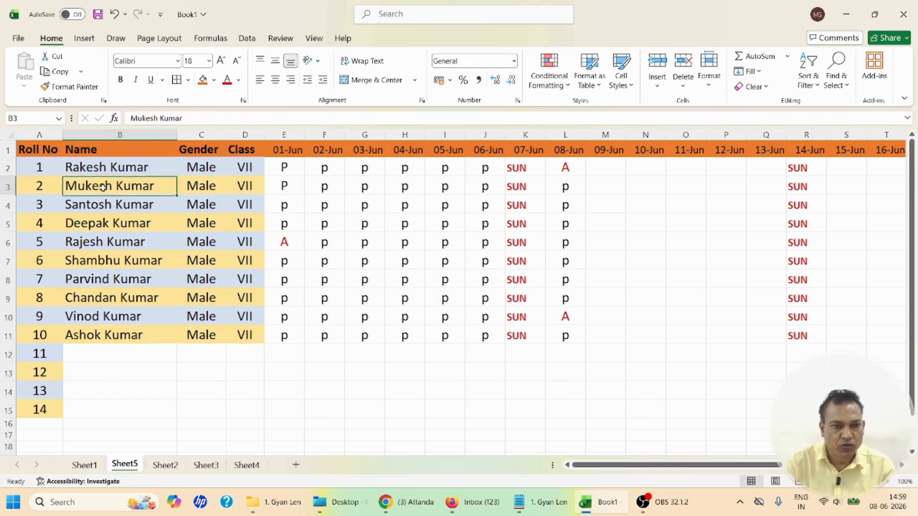
left_click(100, 330)
left_click(111, 189)
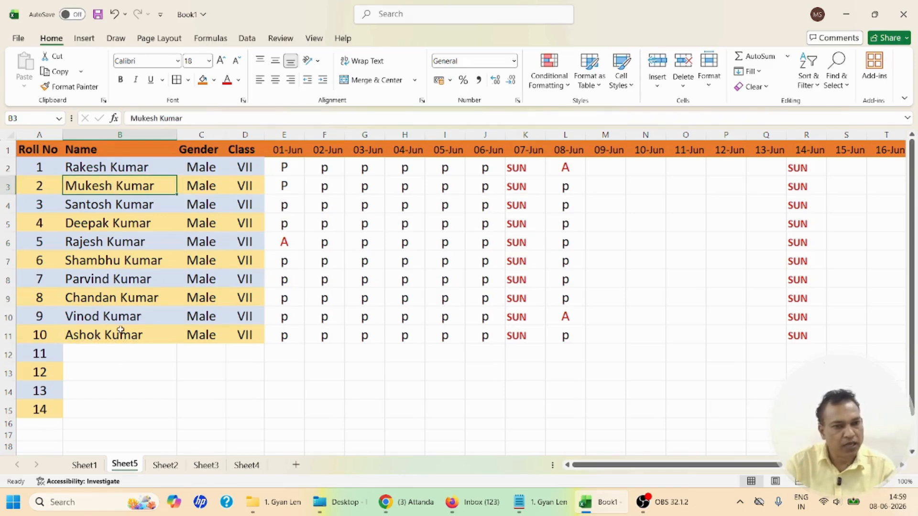
type("Ask")
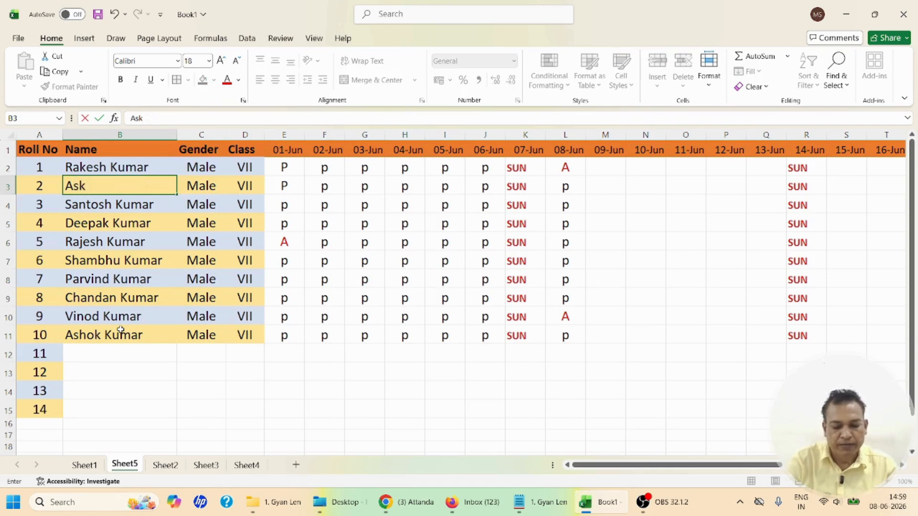
key("BackSpace")
type("hok")
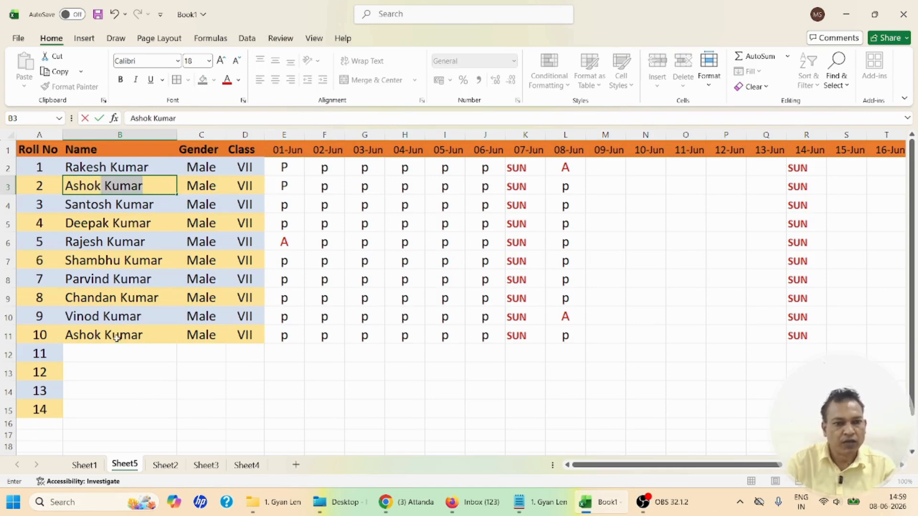
left_click(117, 336)
type("Mukes")
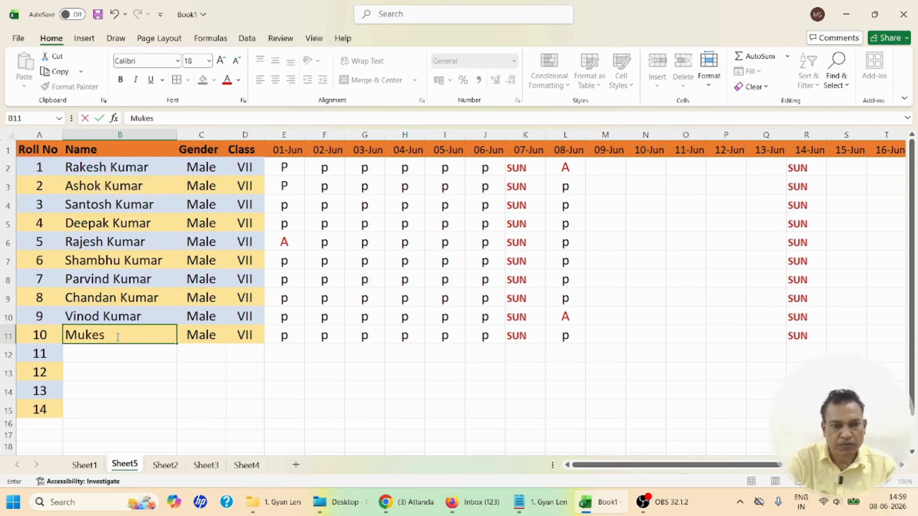
type("h Kumar")
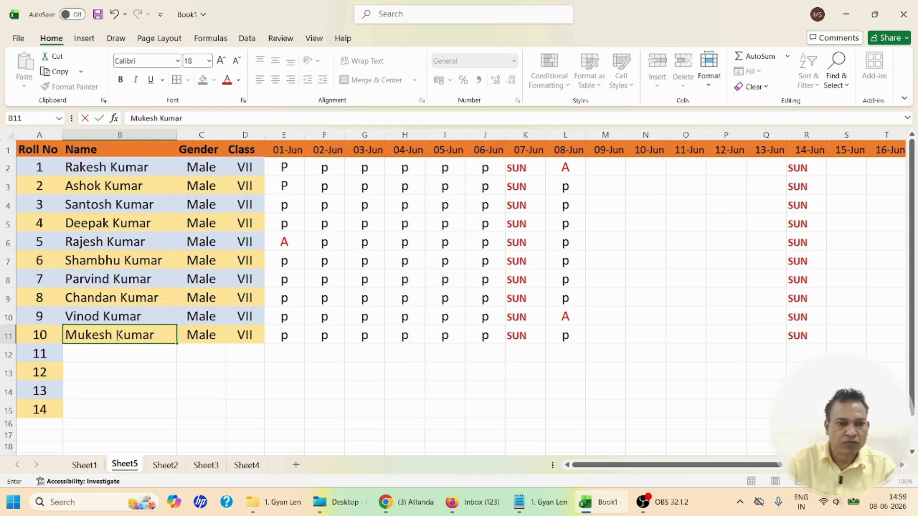
left_click(157, 380)
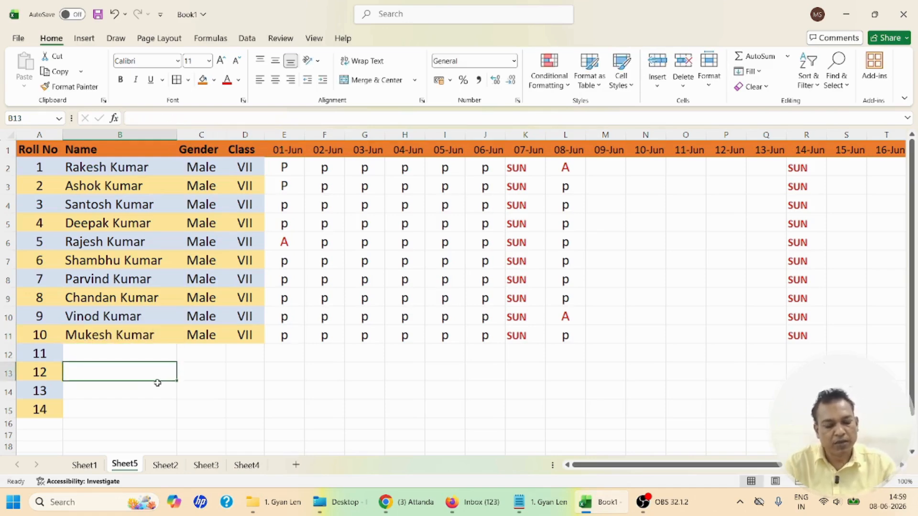
key("ctrl+s")
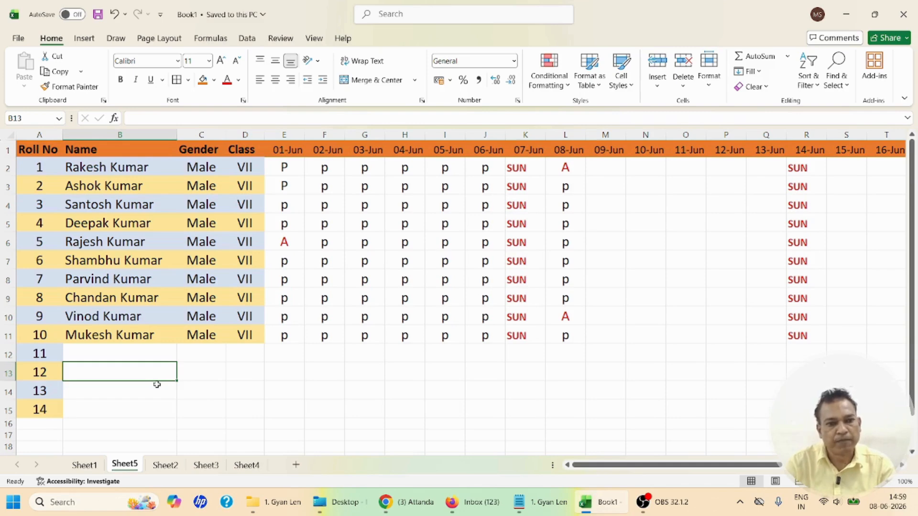